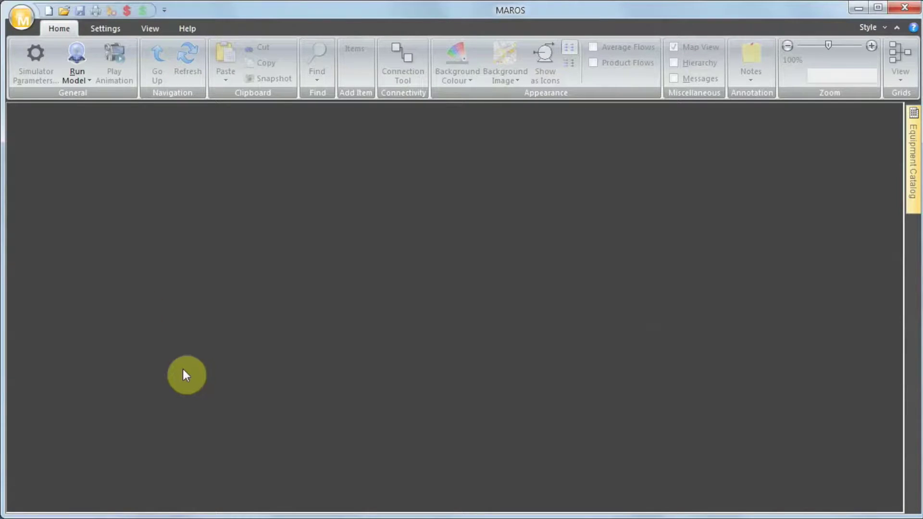
Step: Create a new model with a system life of 10 years and 100 simulations
{"action": "left_click", "coordinate": [48, 10]}
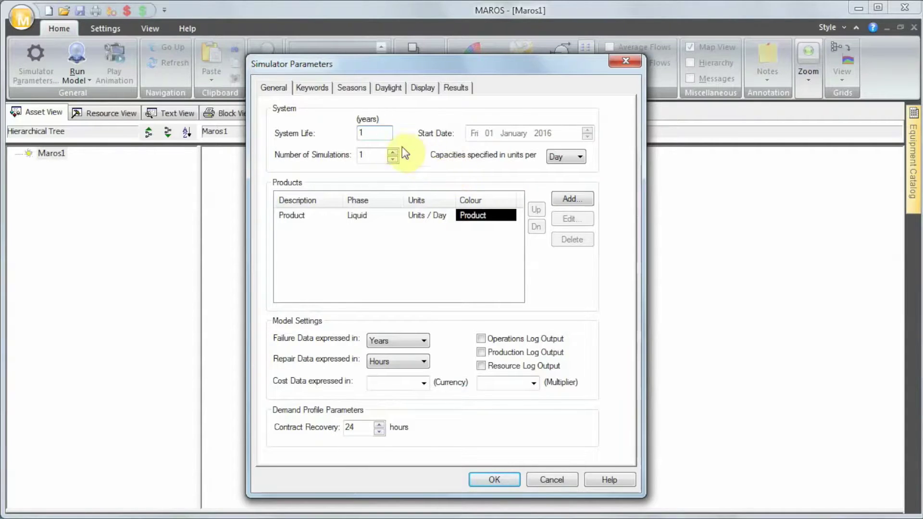
{"action": "left_click", "coordinate": [378, 133]}
{"action": "type", "text": "0"}
{"action": "left_click", "coordinate": [373, 157]}
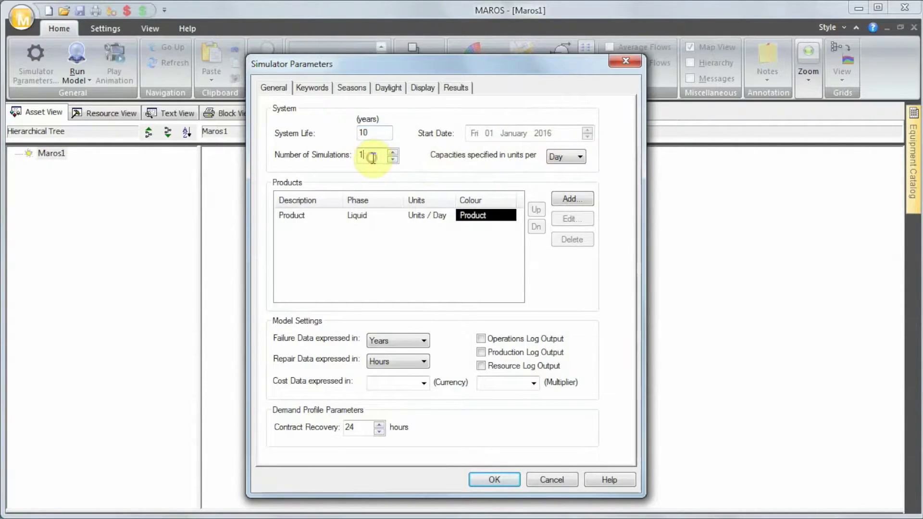
{"action": "type", "text": "00"}
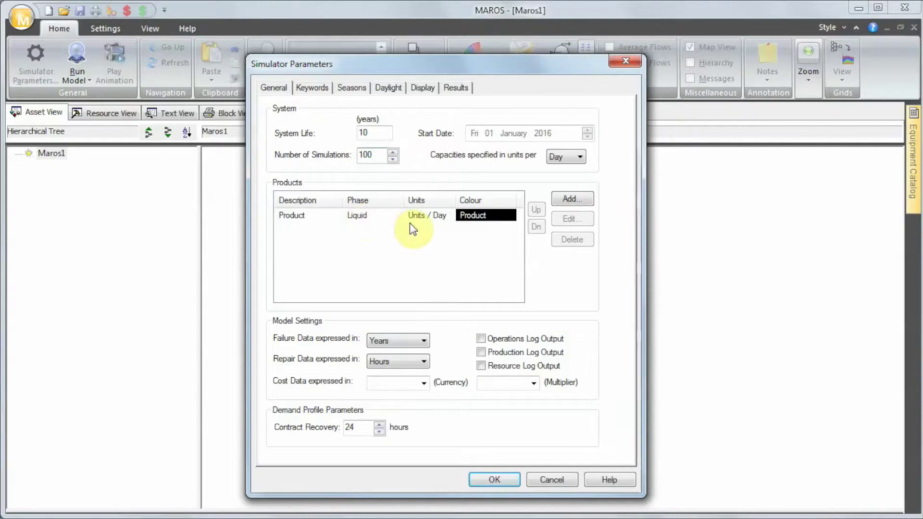
Step: Change the default product to Oil, with mbbls per day units, a green line colour and black text
{"action": "double_click", "coordinate": [295, 219]}
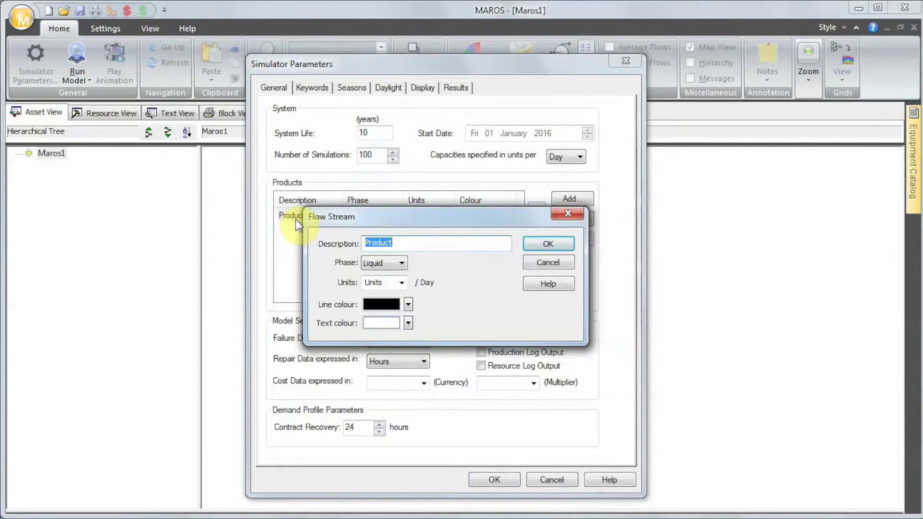
{"action": "type", "text": "Oil"}
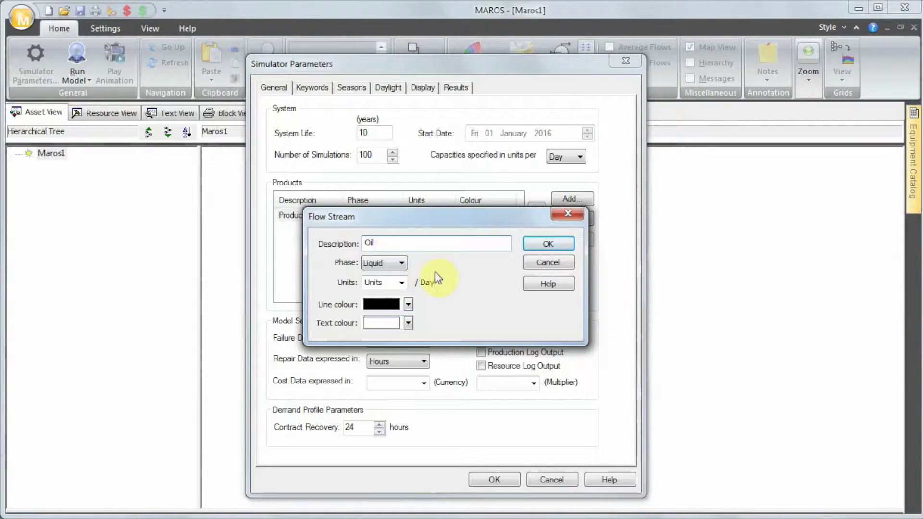
{"action": "left_click", "coordinate": [400, 284]}
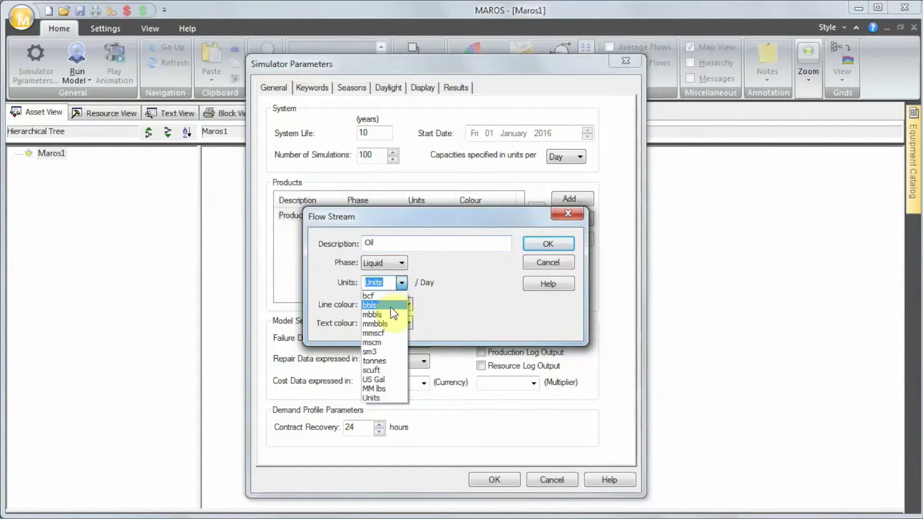
{"action": "left_click", "coordinate": [390, 313]}
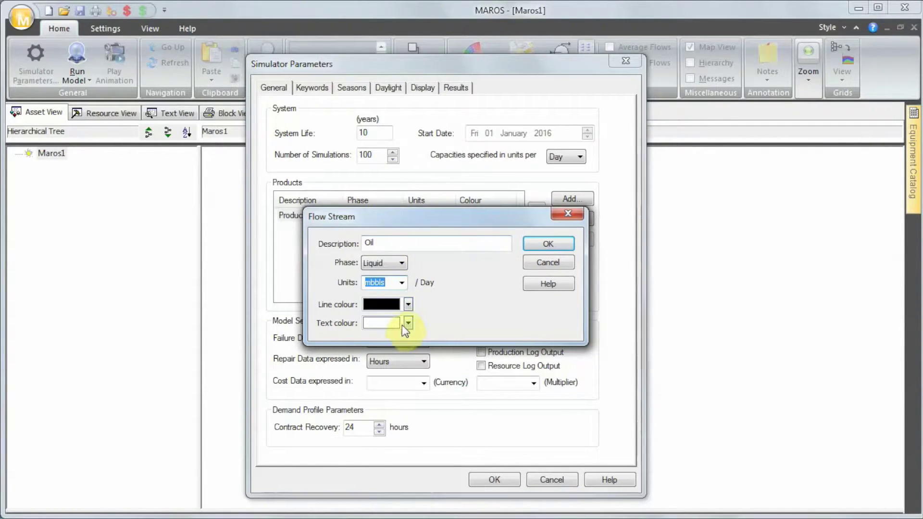
{"action": "left_click", "coordinate": [407, 303]}
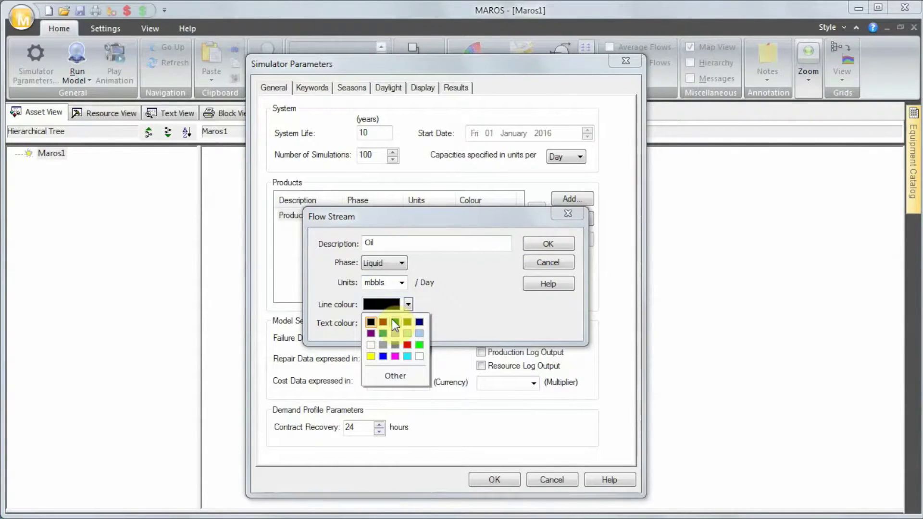
{"action": "left_click", "coordinate": [394, 322]}
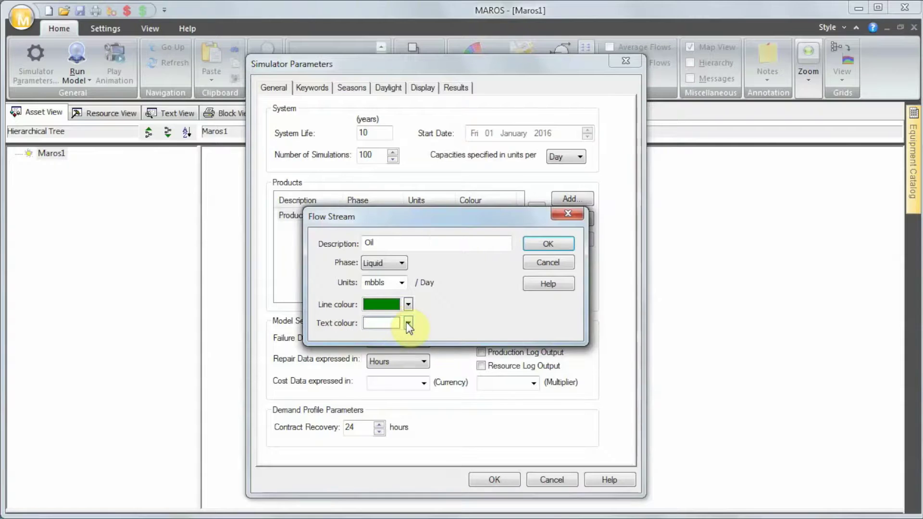
{"action": "left_click", "coordinate": [408, 323]}
{"action": "left_click", "coordinate": [374, 341]}
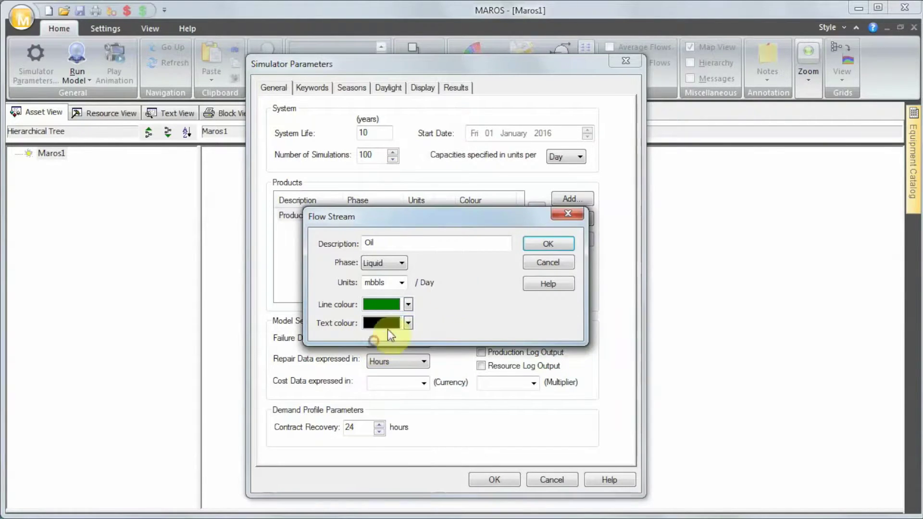
{"action": "left_click", "coordinate": [544, 243]}
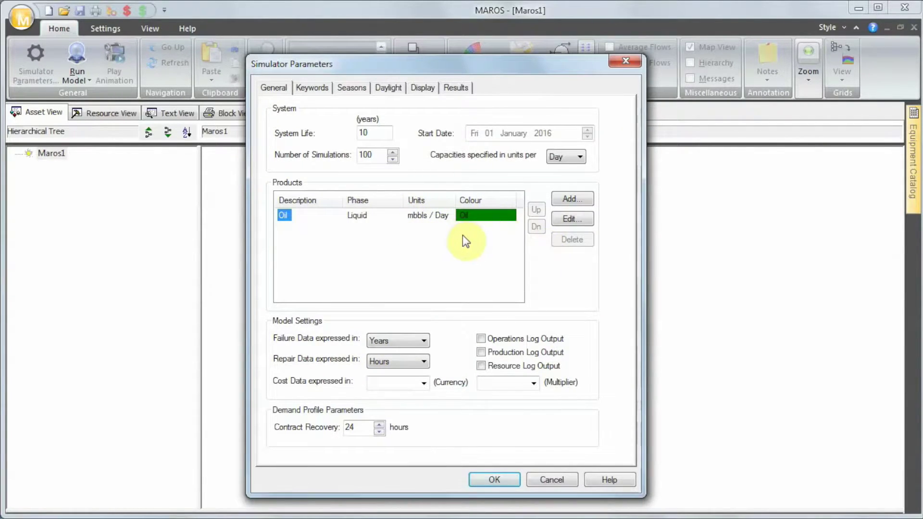
Step: Add a product stream named Water with mbbls per day units and a dark blue line colour
{"action": "left_click", "coordinate": [563, 201]}
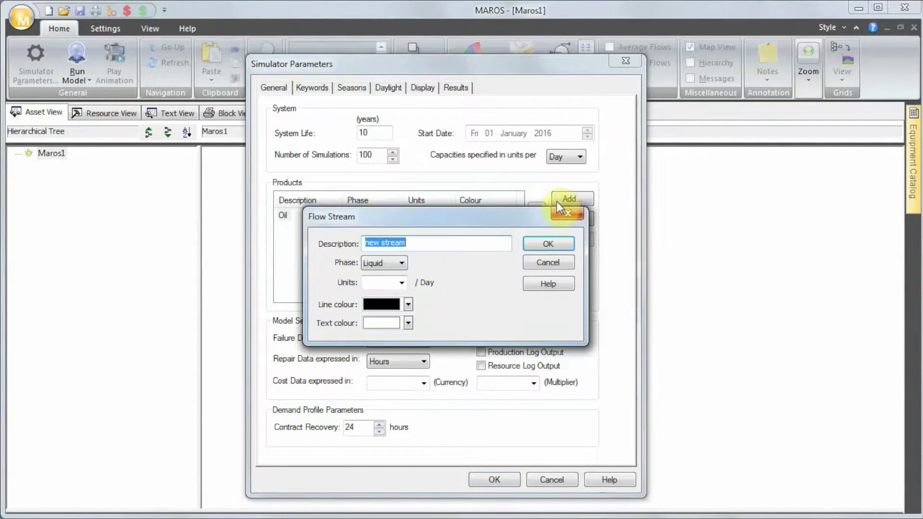
{"action": "type", "text": "Water"}
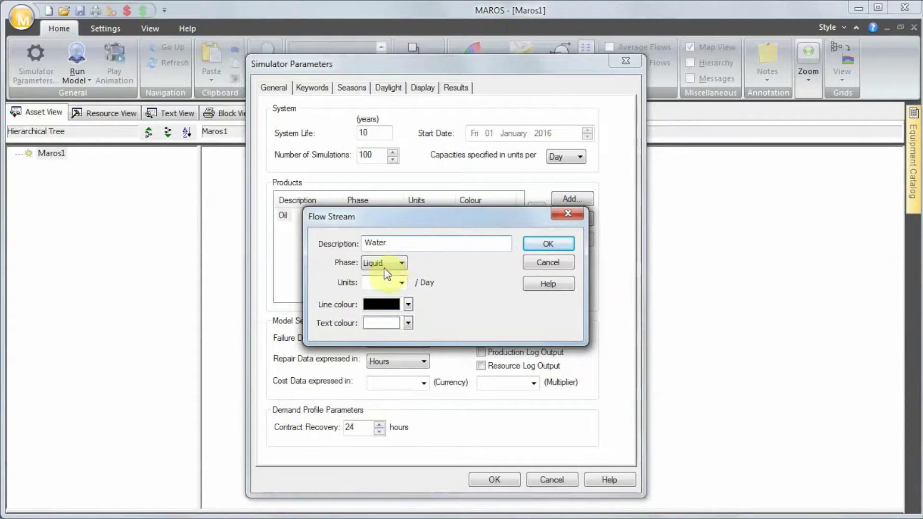
{"action": "left_click_drag", "start_coordinate": [429, 221], "coordinate": [429, 258]}
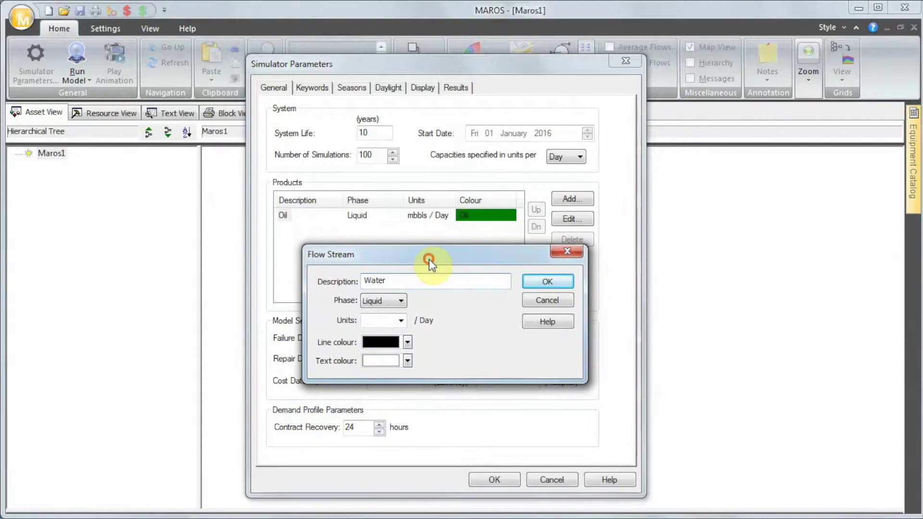
{"action": "left_click", "coordinate": [401, 320]}
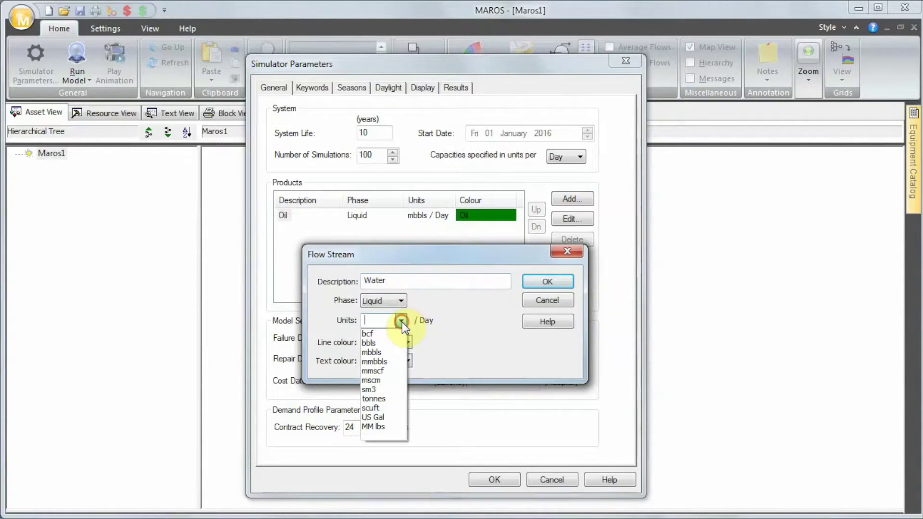
{"action": "left_click", "coordinate": [394, 351]}
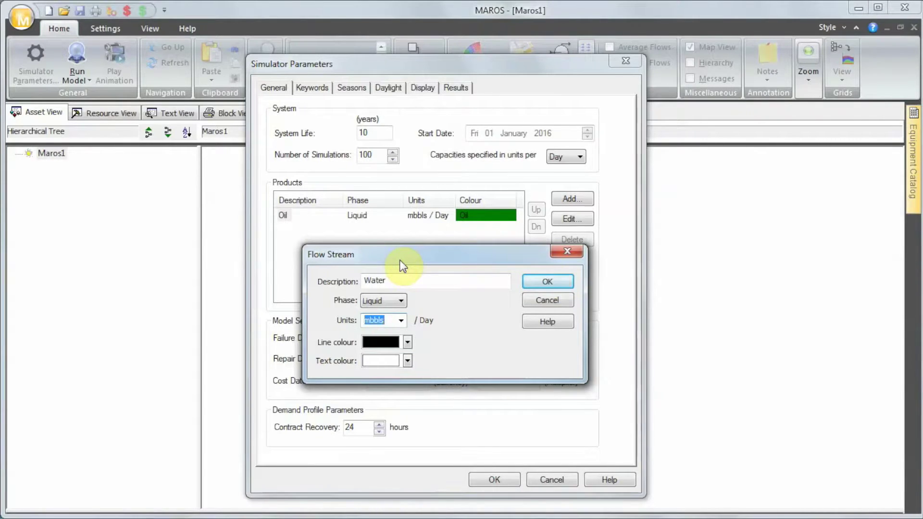
{"action": "left_click", "coordinate": [407, 342]}
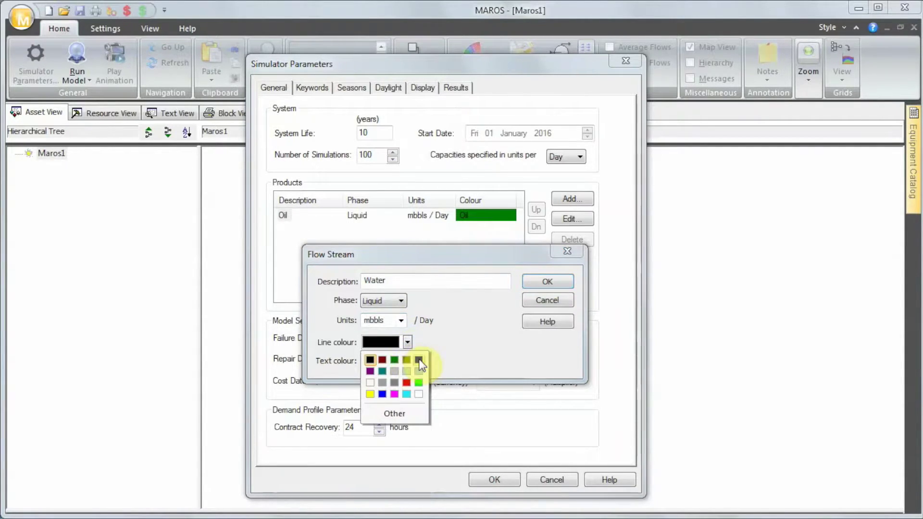
{"action": "left_click", "coordinate": [419, 360]}
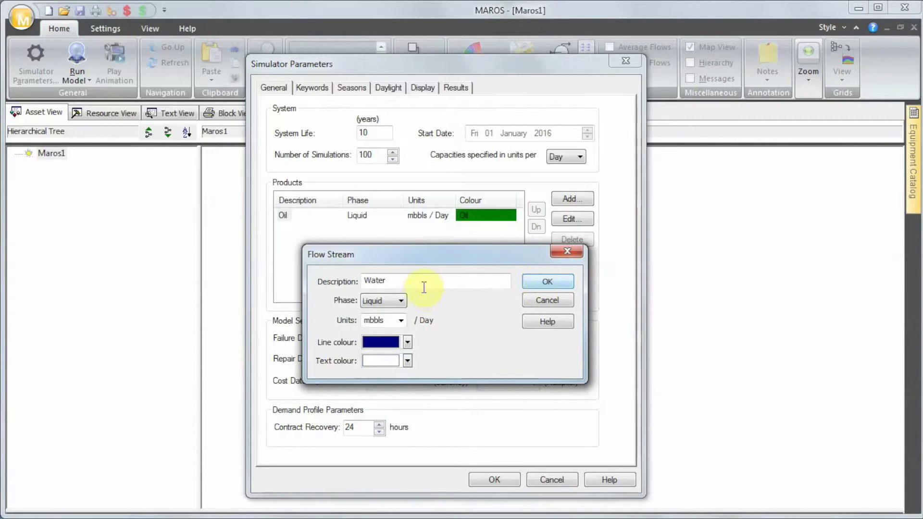
{"action": "left_click", "coordinate": [547, 281]}
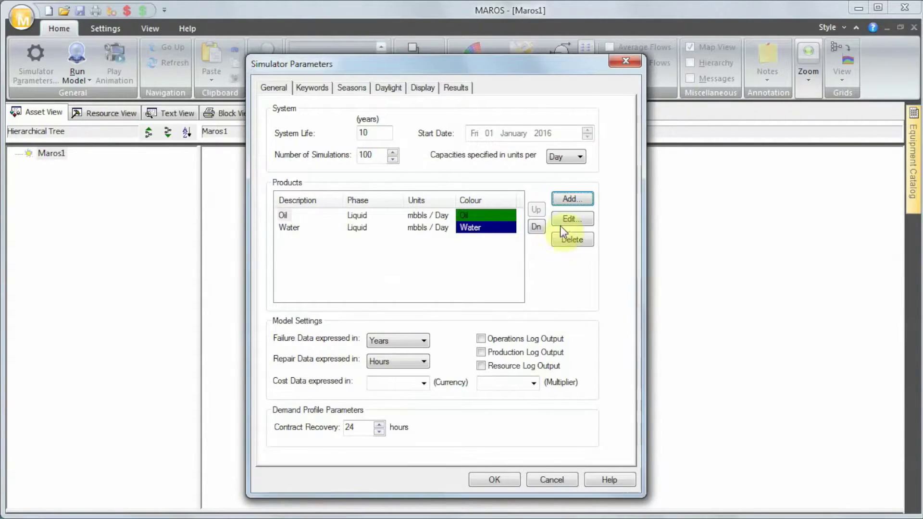
Step: Add a Gas product with gas phase, mmscf per day units, red line and black text, and accept the simulator parameters
{"action": "left_click", "coordinate": [572, 199]}
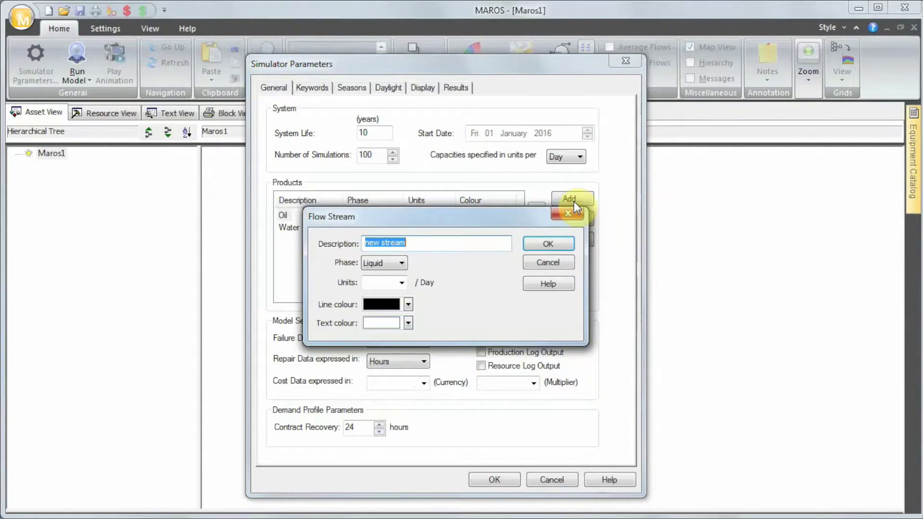
{"action": "type", "text": "Gas"}
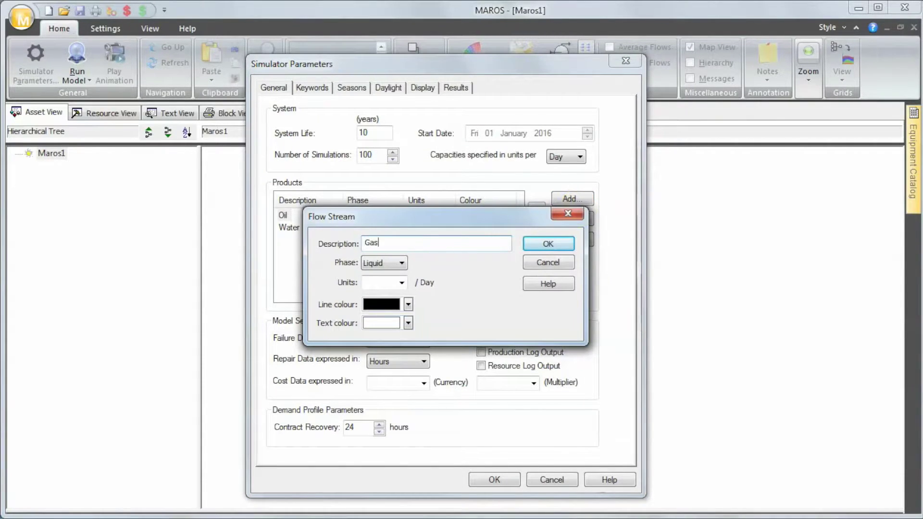
{"action": "left_click", "coordinate": [388, 263]}
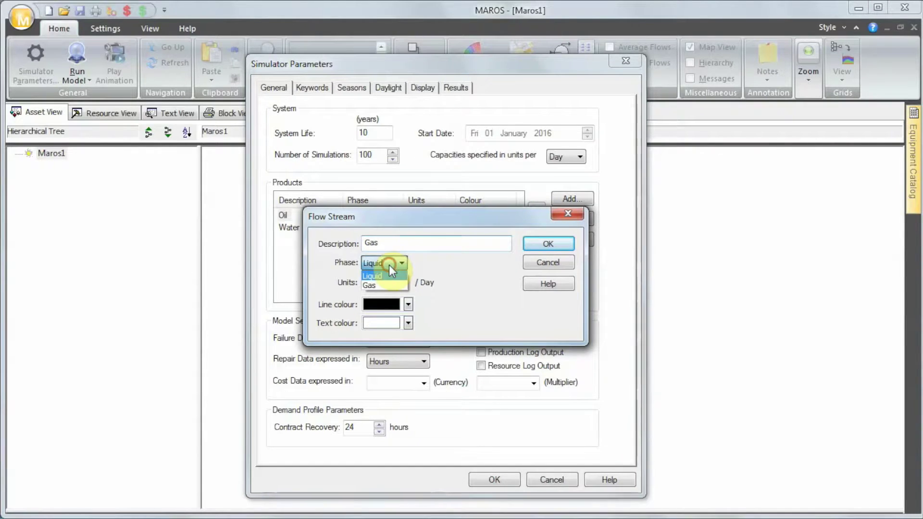
{"action": "left_click", "coordinate": [394, 286]}
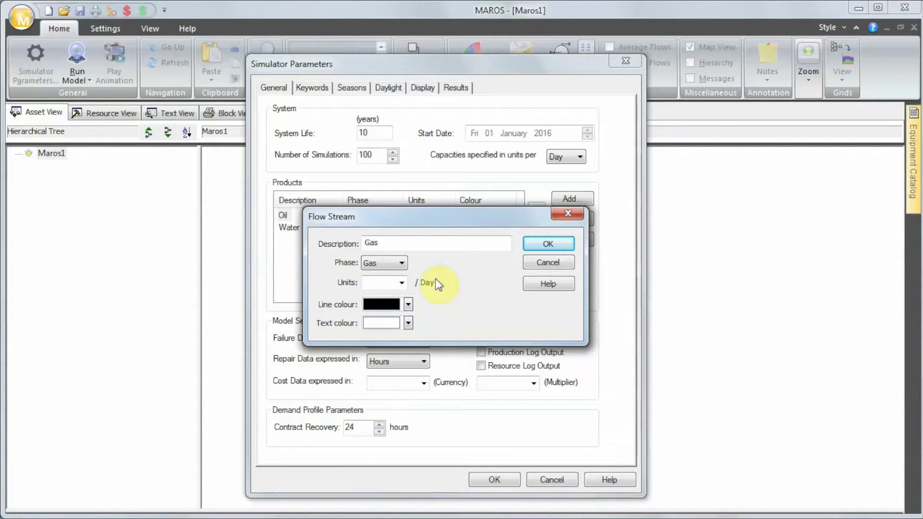
{"action": "left_click", "coordinate": [402, 282]}
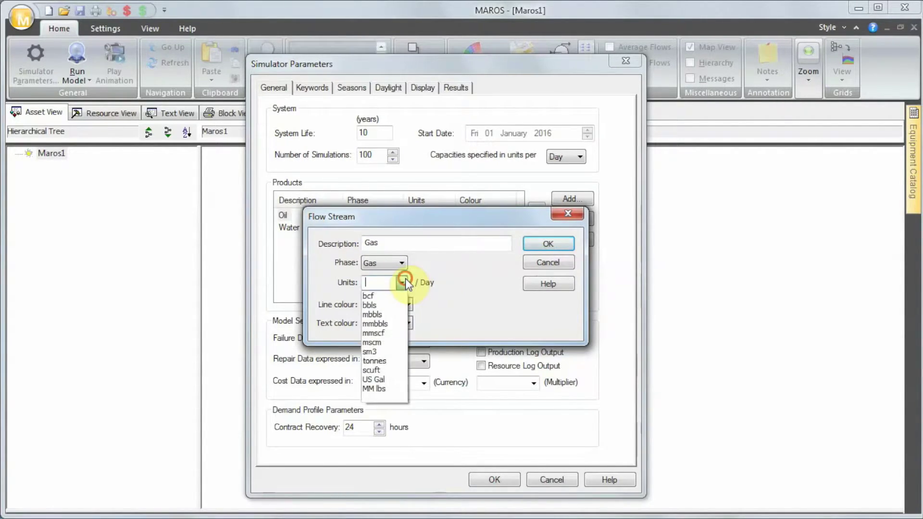
{"action": "left_click", "coordinate": [385, 332]}
{"action": "left_click", "coordinate": [407, 304]}
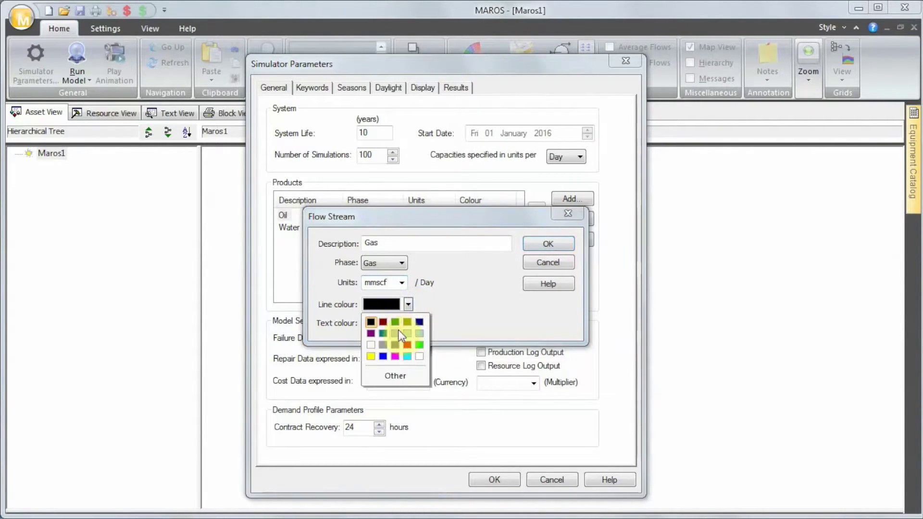
{"action": "left_click", "coordinate": [406, 344]}
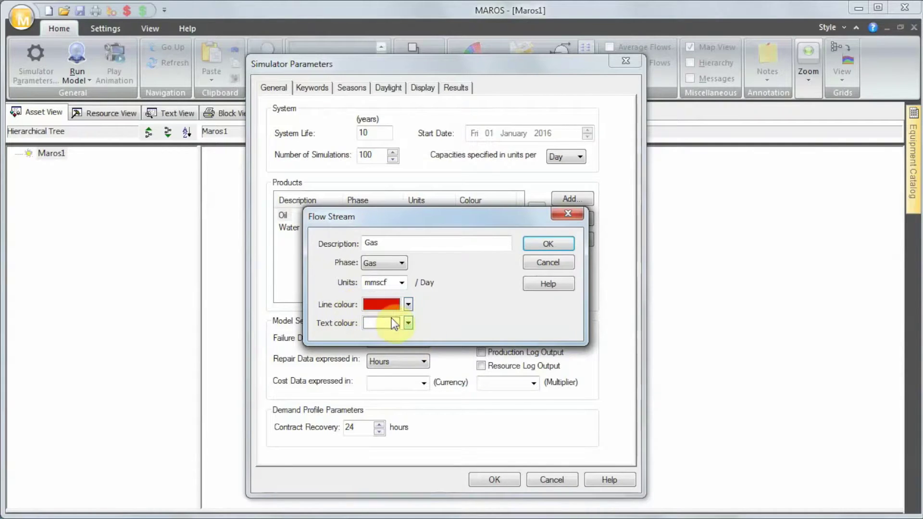
{"action": "left_click", "coordinate": [407, 323]}
{"action": "left_click", "coordinate": [373, 337]}
{"action": "left_click", "coordinate": [566, 243]}
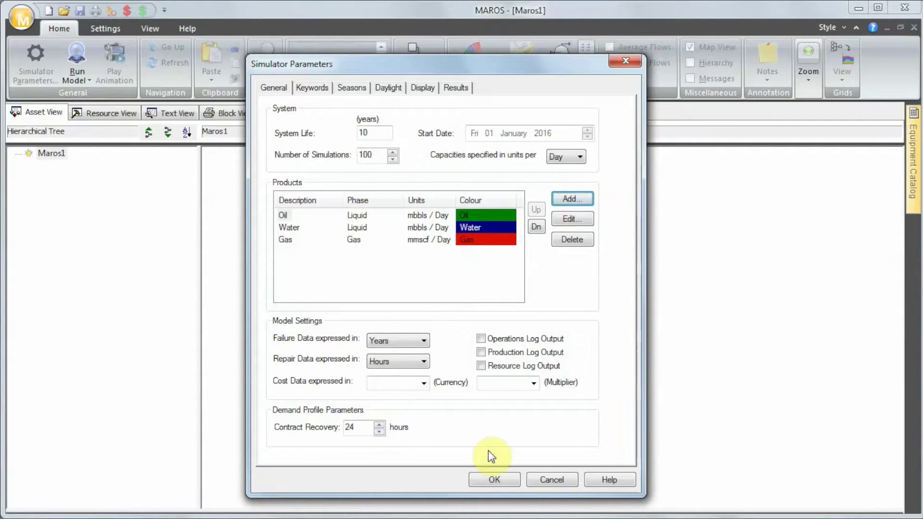
{"action": "left_click", "coordinate": [491, 477]}
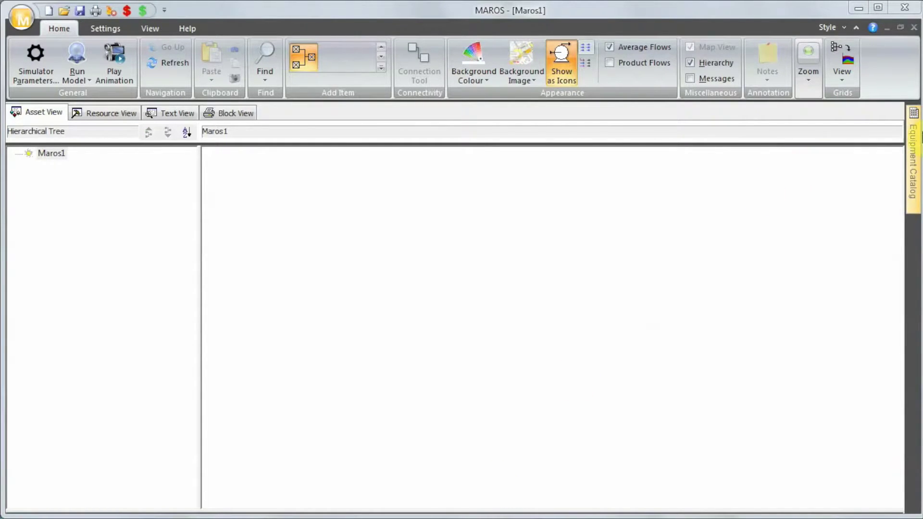
Step: Pin the Equipment Catalog open and narrow it to enlarge the model area
{"action": "mouse_move", "coordinate": [912, 139]}
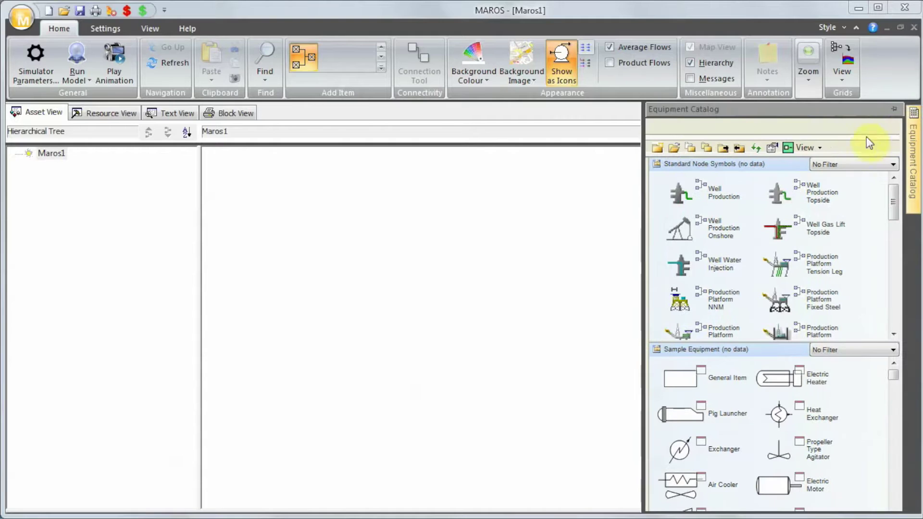
{"action": "left_click", "coordinate": [895, 108]}
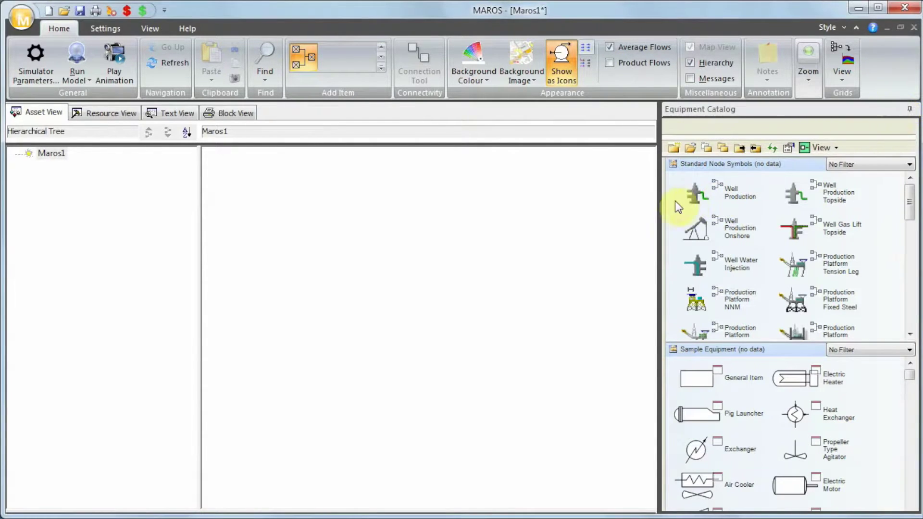
{"action": "left_click_drag", "start_coordinate": [656, 201], "coordinate": [679, 202]}
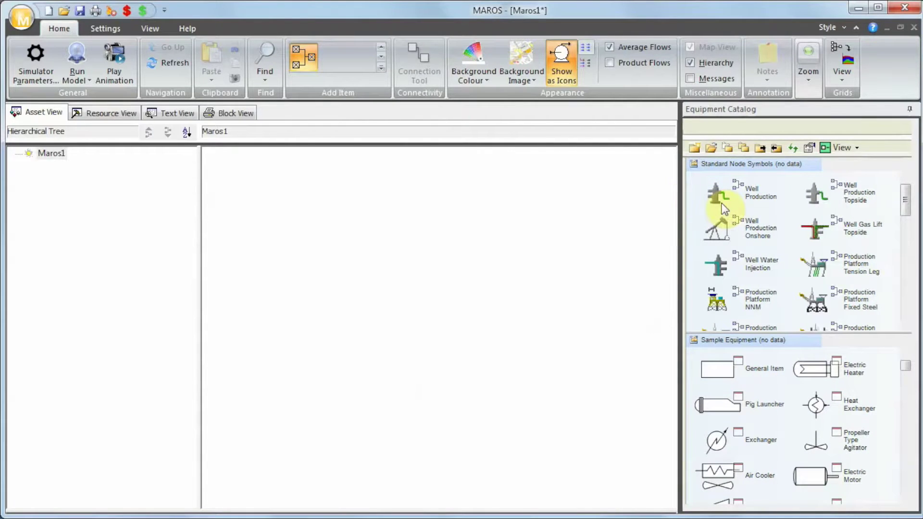
Step: Place a Well Production node in the upper-left part of the model area and name it Well I
{"action": "left_click", "coordinate": [745, 196]}
{"action": "left_click_drag", "start_coordinate": [745, 196], "coordinate": [266, 258]}
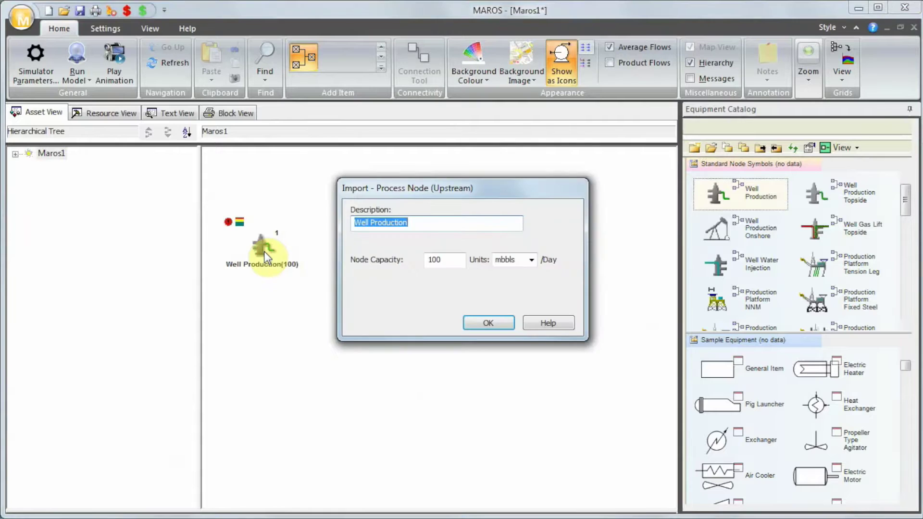
{"action": "double_click", "coordinate": [395, 224]}
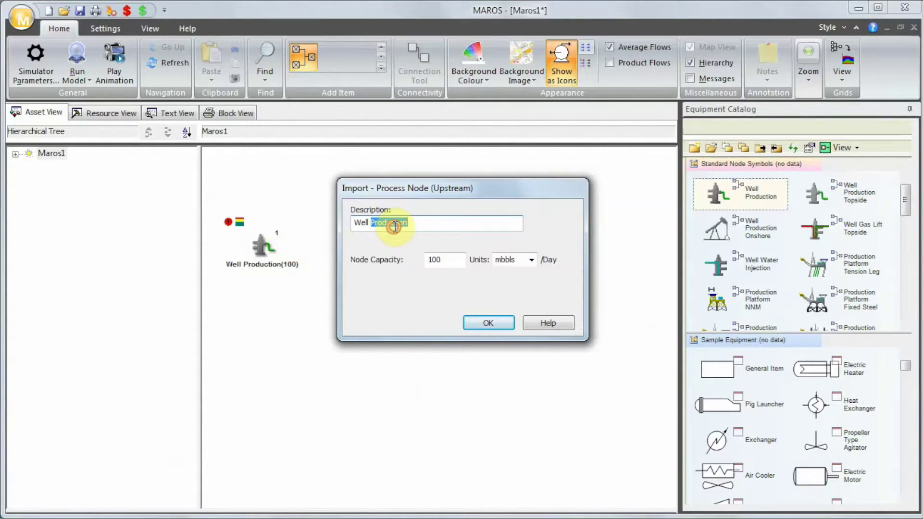
{"action": "type", "text": "I"}
{"action": "key", "text": "Return"}
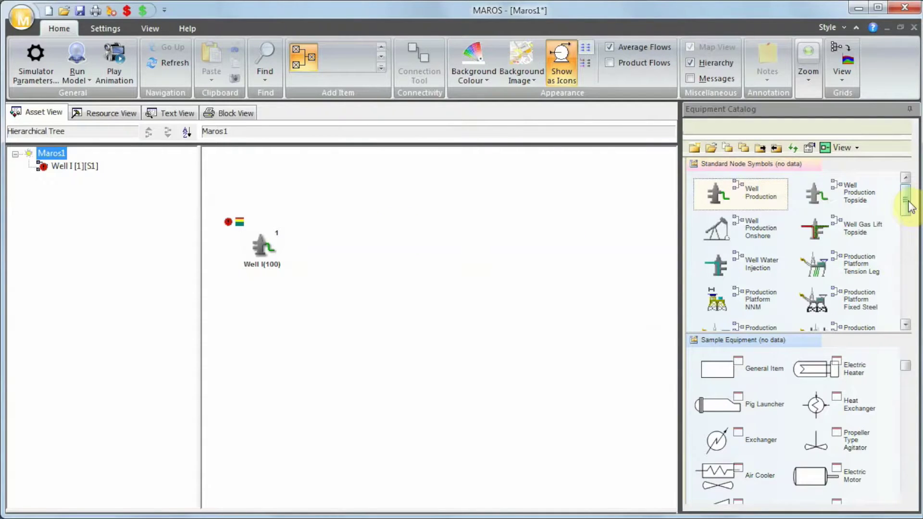
Step: Place a Production Platform NNM node to the right of Well I and name it Production Platform
{"action": "left_click_drag", "start_coordinate": [910, 206], "coordinate": [907, 222]}
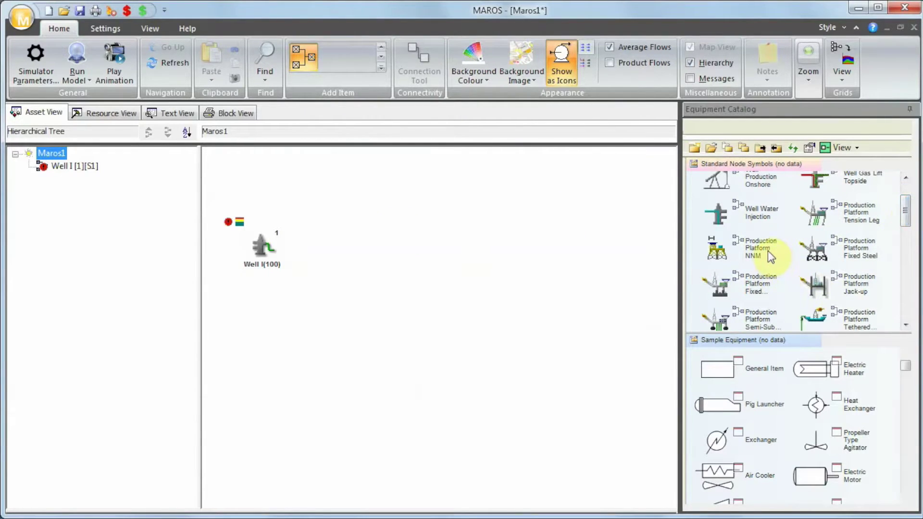
{"action": "left_click_drag", "start_coordinate": [768, 250], "coordinate": [394, 246]}
{"action": "left_click", "coordinate": [432, 225]}
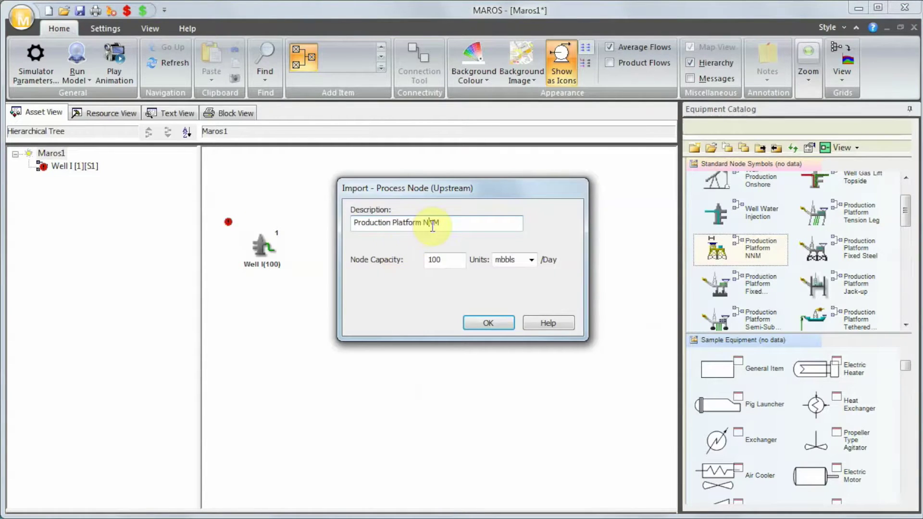
{"action": "key", "text": "BackSpace"}
{"action": "key", "text": "BackSpace"}
{"action": "key", "text": "BackSpace"}
{"action": "key", "text": "BackSpace"}
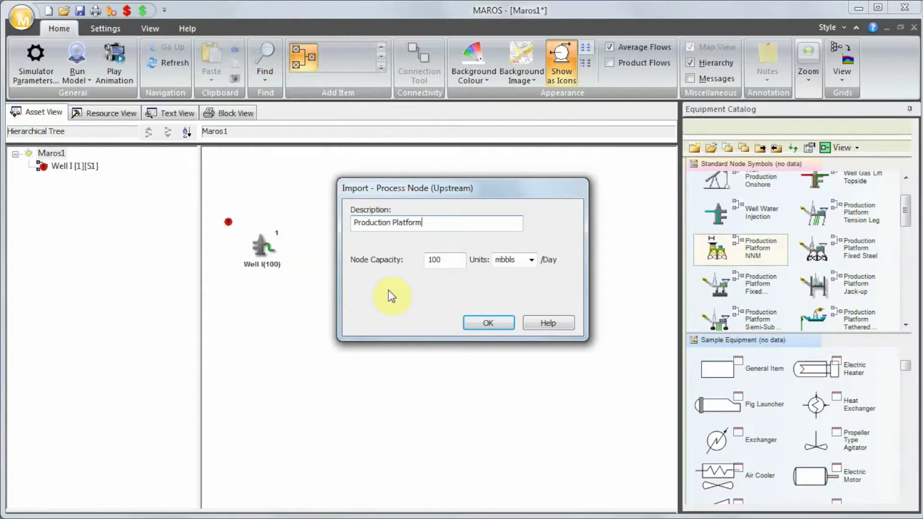
{"action": "left_click", "coordinate": [483, 321]}
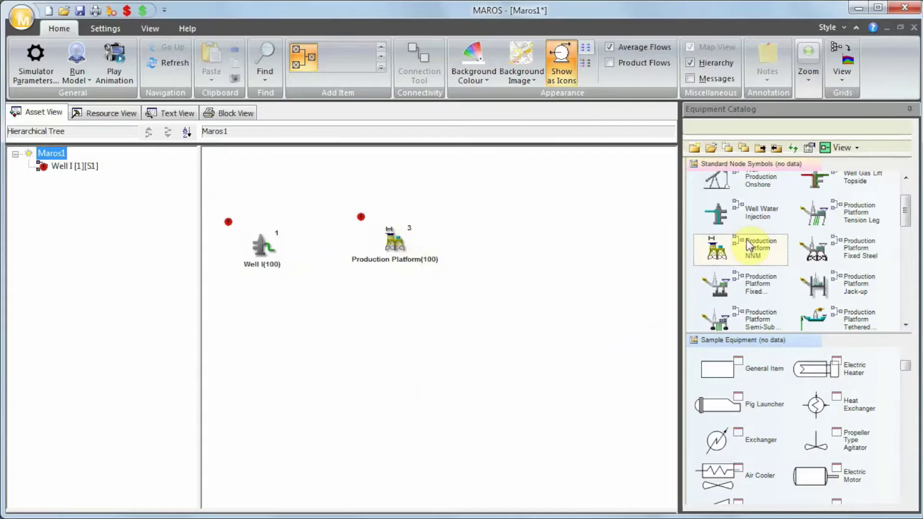
Step: Place a Compressor Station node below and to the right of the Production Platform and name it Compression system
{"action": "scroll", "coordinate": [907, 207], "scroll_direction": "up", "scroll_amount": 1}
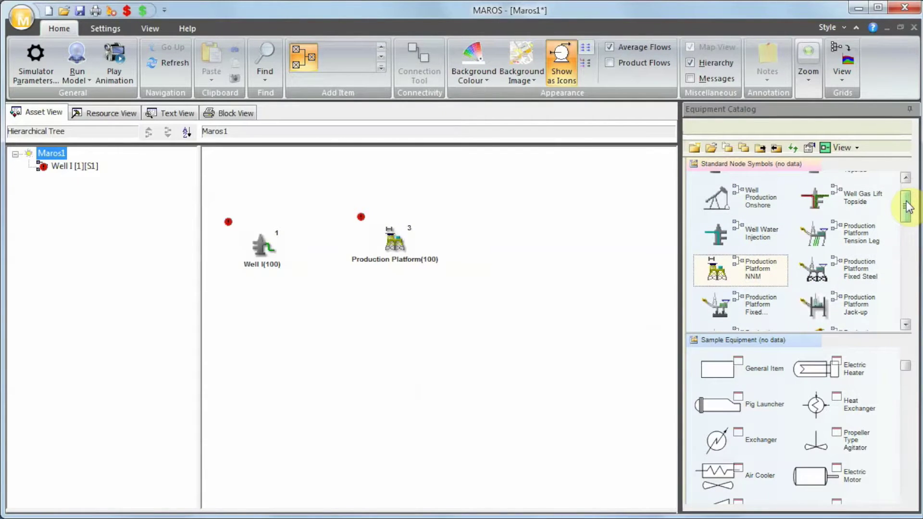
{"action": "left_click_drag", "start_coordinate": [907, 207], "coordinate": [907, 246]}
{"action": "left_click_drag", "start_coordinate": [721, 252], "coordinate": [538, 324]}
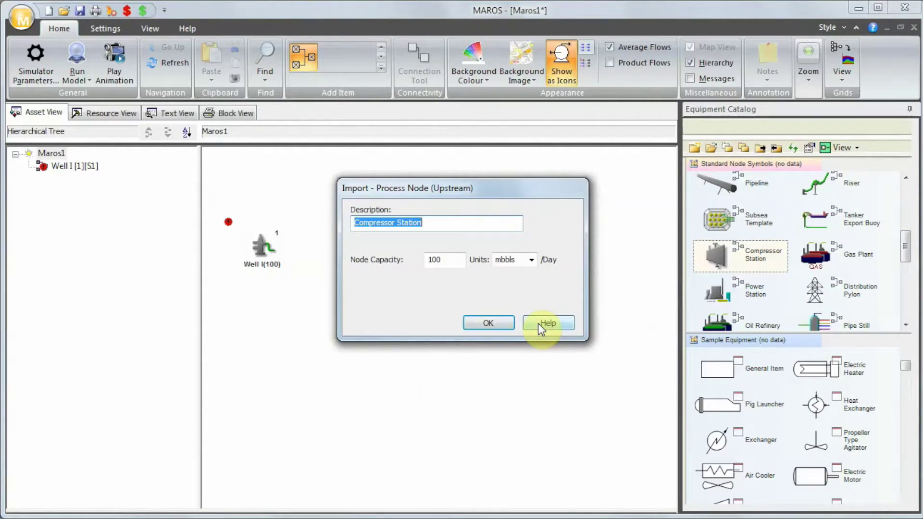
{"action": "key", "text": "End"}
{"action": "key", "text": "BackSpace"}
{"action": "key", "text": "BackSpace"}
{"action": "key", "text": "BackSpace"}
{"action": "key", "text": "BackSpace"}
{"action": "key", "text": "BackSpace"}
{"action": "key", "text": "BackSpace"}
{"action": "key", "text": "BackSpace"}
{"action": "key", "text": "BackSpace"}
{"action": "key", "text": "BackSpace"}
{"action": "key", "text": "BackSpace"}
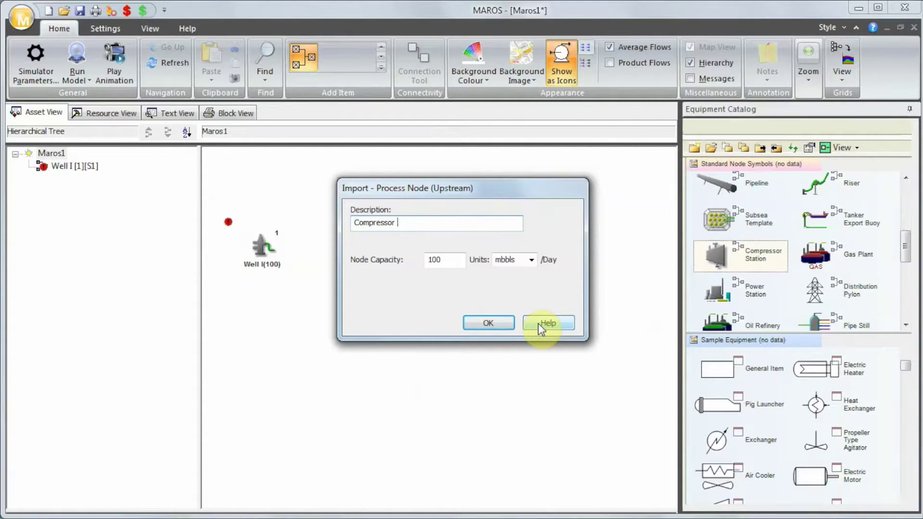
{"action": "type", "text": "ion system"}
{"action": "left_click", "coordinate": [498, 322]}
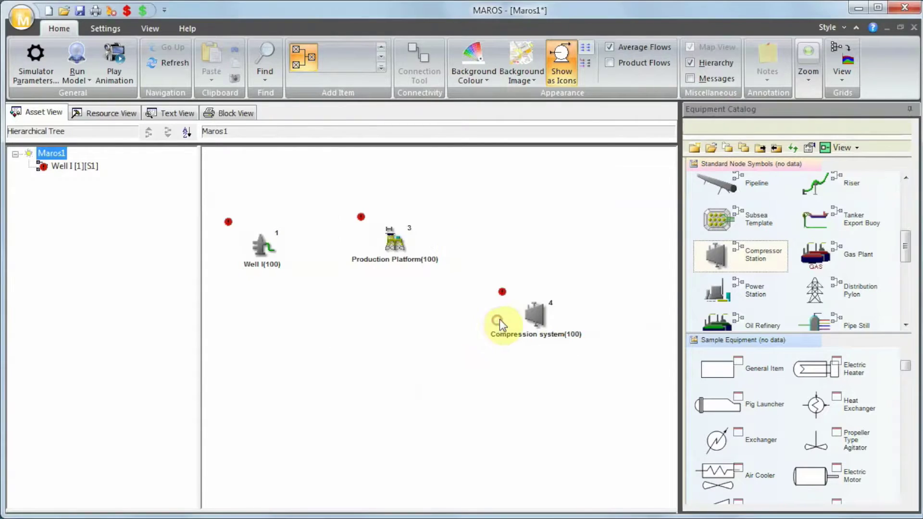
Step: Place a Pumping Station node named Water Export above the Compression system and shift the Compression system right to line up beneath it
{"action": "scroll", "coordinate": [906, 247], "scroll_direction": "down", "scroll_amount": 3}
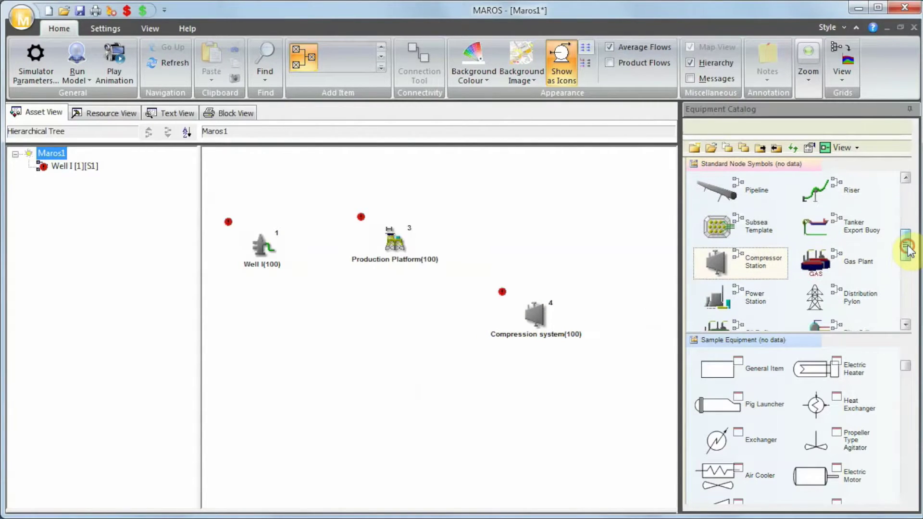
{"action": "left_click_drag", "start_coordinate": [908, 257], "coordinate": [904, 267]}
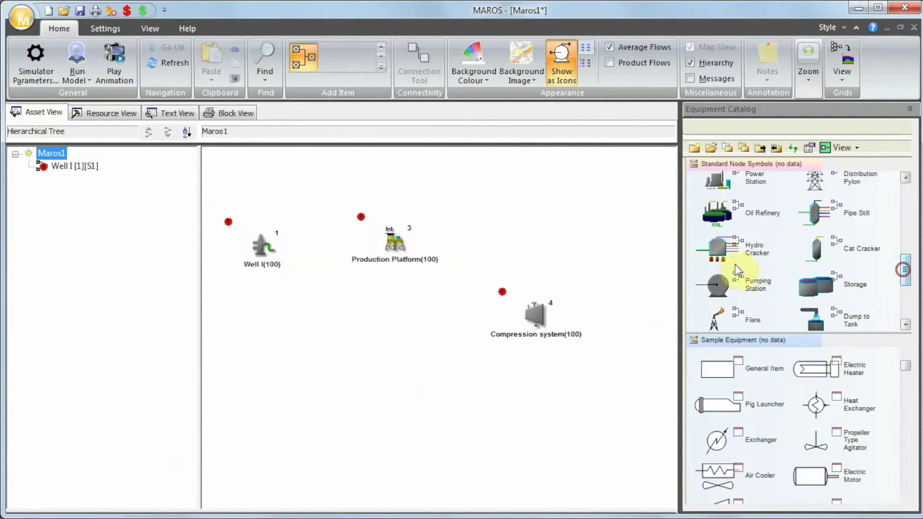
{"action": "left_click_drag", "start_coordinate": [725, 281], "coordinate": [559, 232]}
{"action": "type", "text": "Wate"}
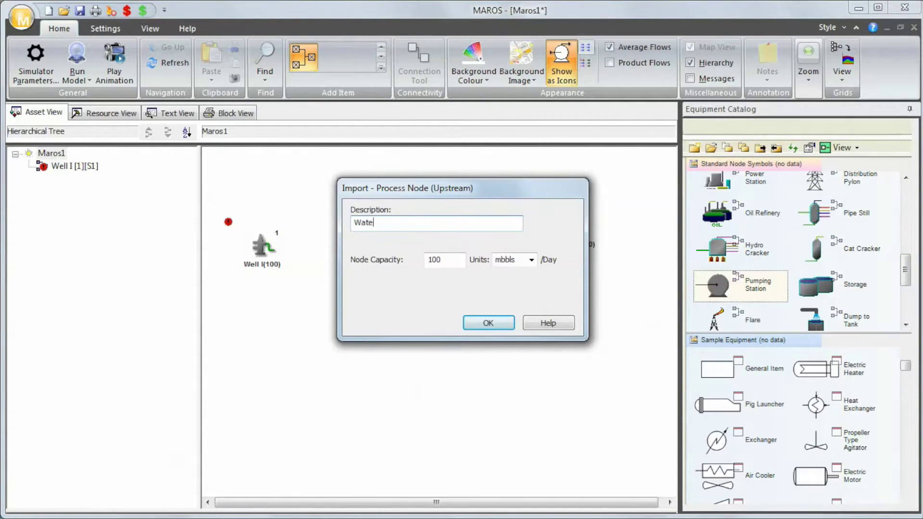
{"action": "type", "text": "r Export"}
{"action": "left_click", "coordinate": [498, 319]}
{"action": "left_click_drag", "start_coordinate": [524, 326], "coordinate": [563, 319]}
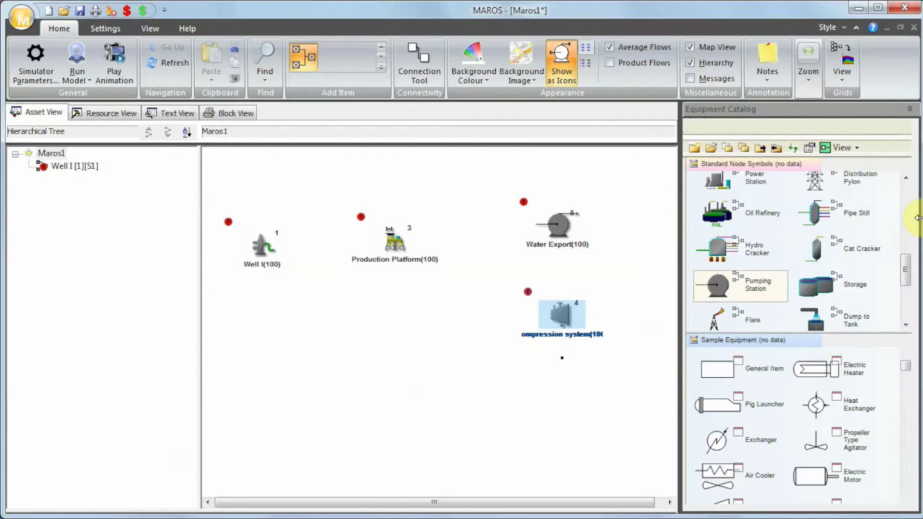
Step: Place another Pumping Station node above Water Export and name it Oil Export system
{"action": "scroll", "coordinate": [910, 269], "scroll_direction": "up", "scroll_amount": 1}
{"action": "mouse_move", "coordinate": [910, 269]}
{"action": "left_mouse_down"}
{"action": "mouse_move", "coordinate": [911, 248]}
{"action": "mouse_move", "coordinate": [908, 284]}
{"action": "left_mouse_up"}
{"action": "left_click_drag", "start_coordinate": [735, 222], "coordinate": [552, 181]}
{"action": "type", "text": "Oil "}
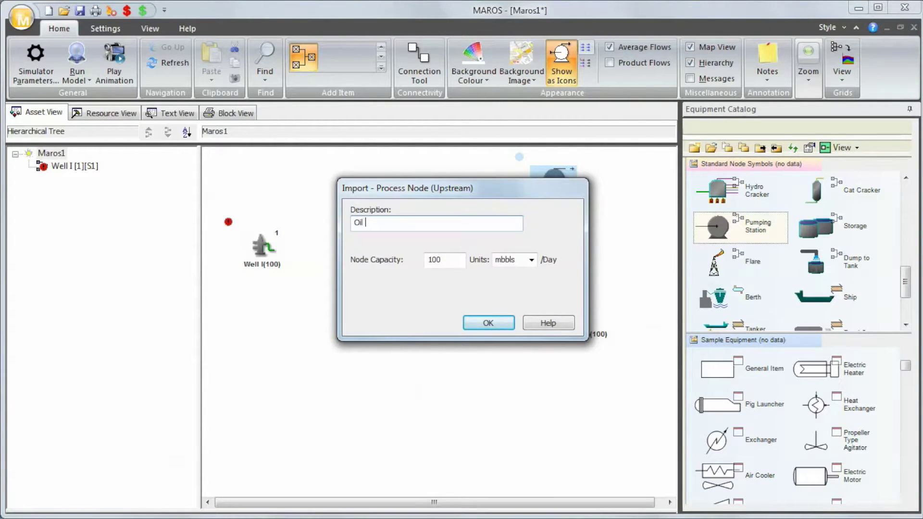
{"action": "type", "text": "Export system"}
{"action": "left_click", "coordinate": [495, 316]}
Step: Move the Water Export and Compression system nodes down to space the three export nodes evenly in a column
{"action": "left_click", "coordinate": [562, 224]}
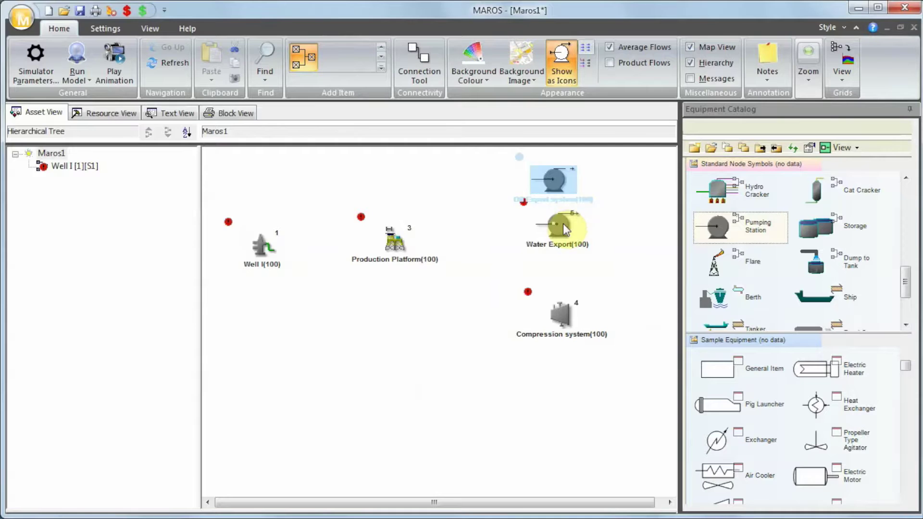
{"action": "left_click_drag", "start_coordinate": [557, 232], "coordinate": [558, 233]}
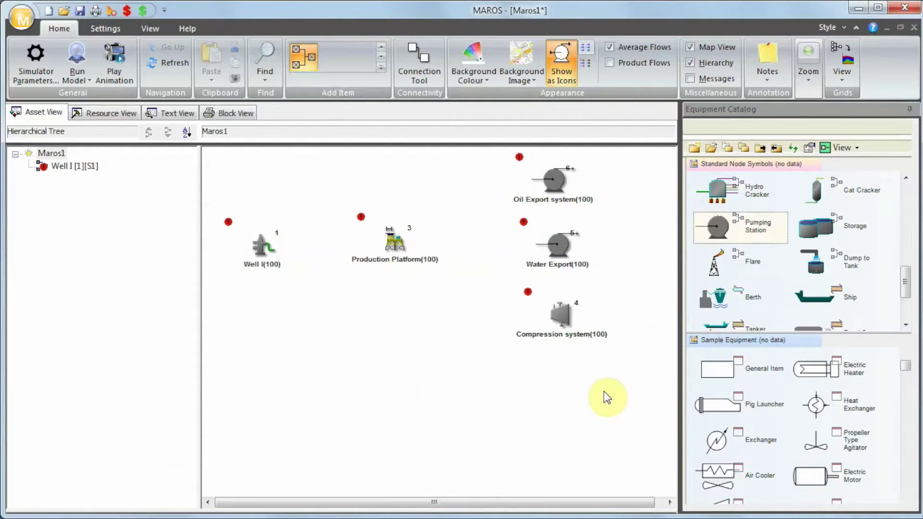
{"action": "left_click_drag", "start_coordinate": [602, 384], "coordinate": [538, 263]}
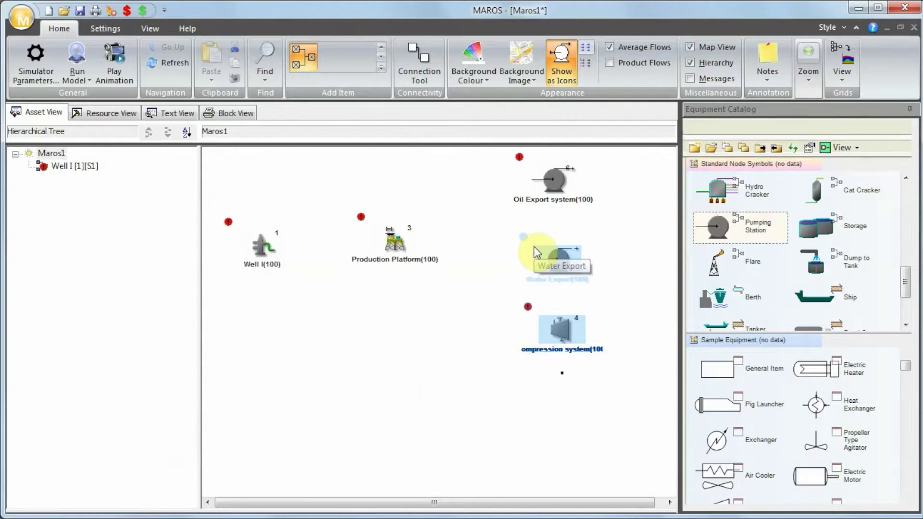
{"action": "left_click", "coordinate": [593, 400]}
{"action": "left_click_drag", "start_coordinate": [571, 352], "coordinate": [571, 362]}
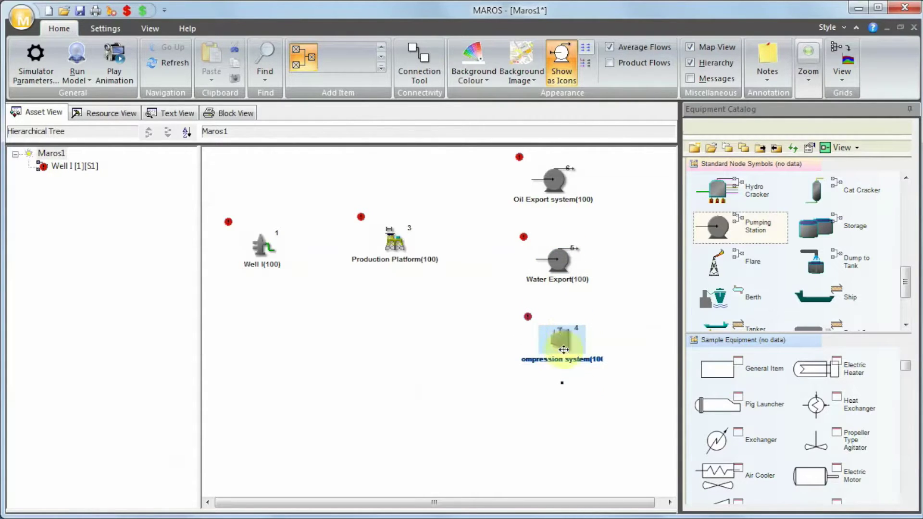
{"action": "left_click", "coordinate": [571, 410]}
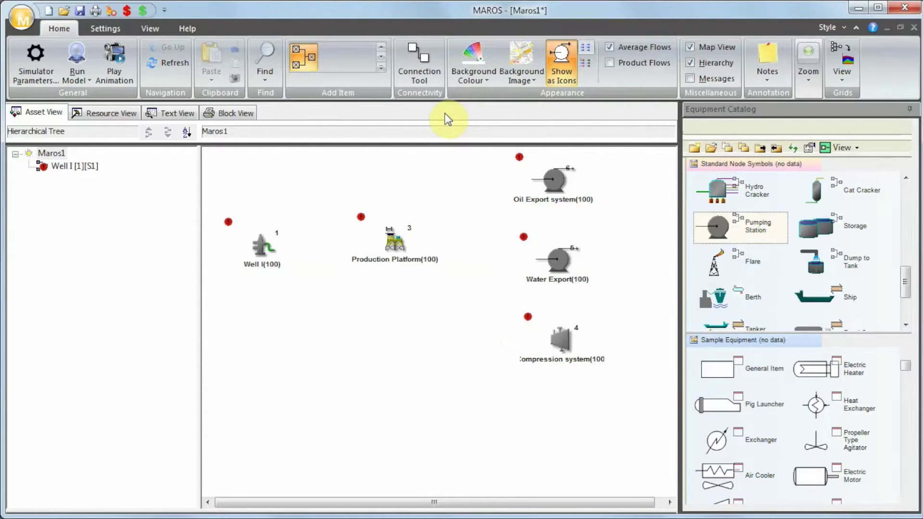
Step: Connect the Production Platform to Well I with an Unseparated stream using the Connection Tool
{"action": "left_click", "coordinate": [425, 82]}
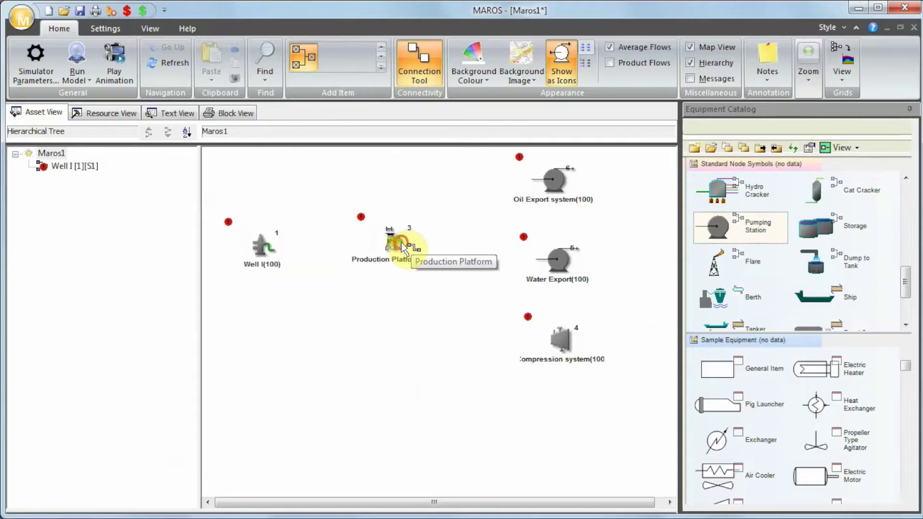
{"action": "left_click_drag", "start_coordinate": [403, 246], "coordinate": [265, 253]}
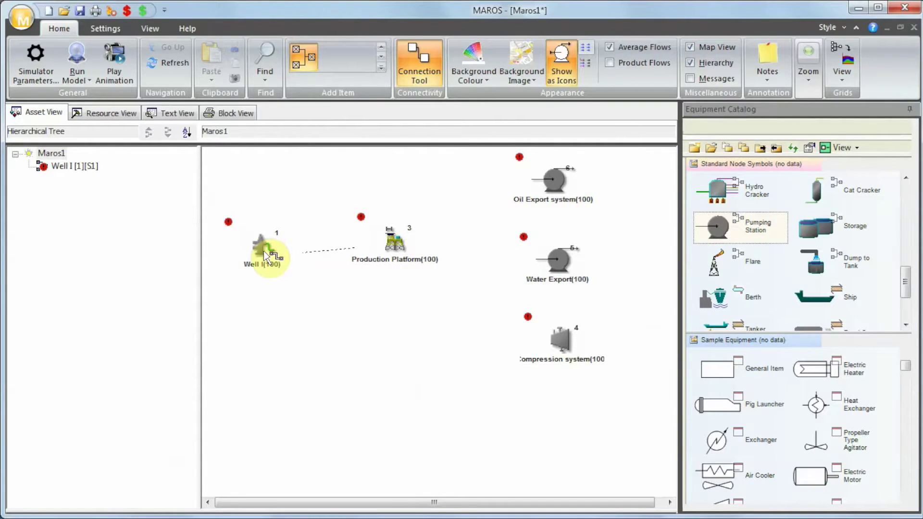
{"action": "left_click_drag", "start_coordinate": [264, 254], "coordinate": [266, 255]}
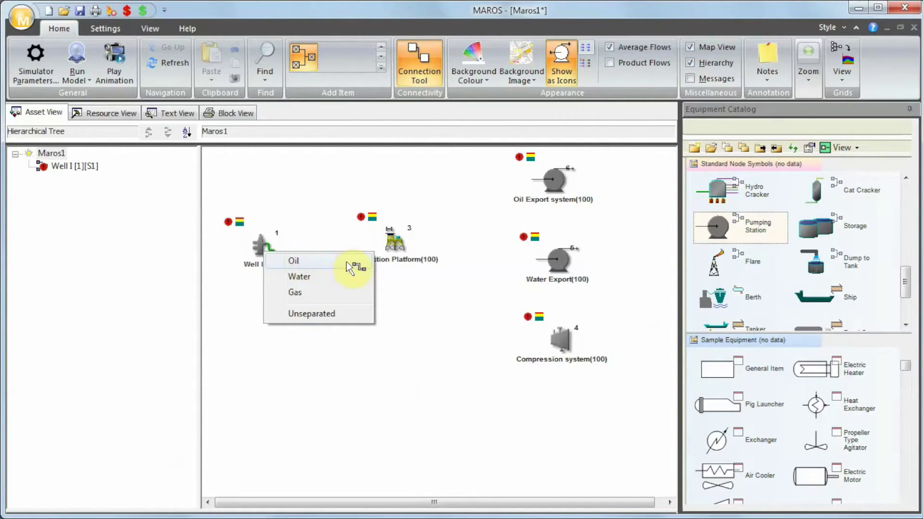
{"action": "left_click", "coordinate": [313, 313]}
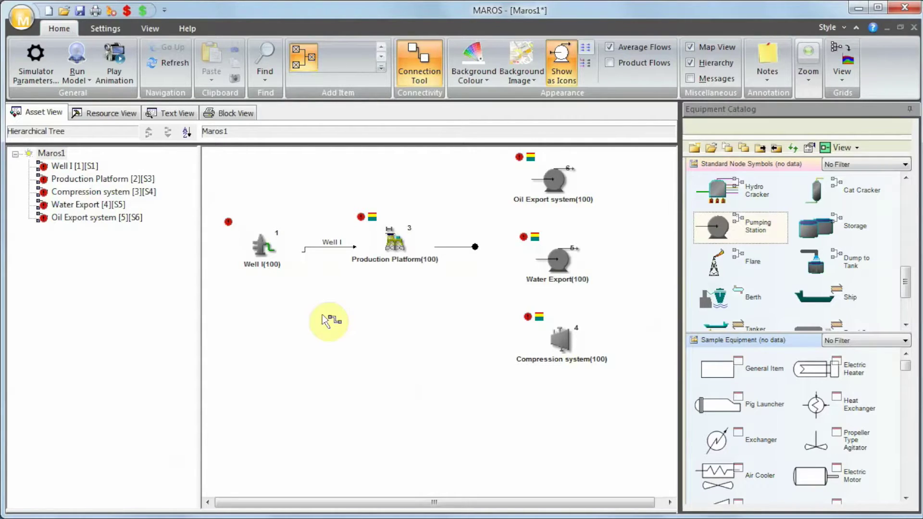
Step: Connect the Oil Export system to the Production Platform with the Oil stream
{"action": "left_click", "coordinate": [563, 185]}
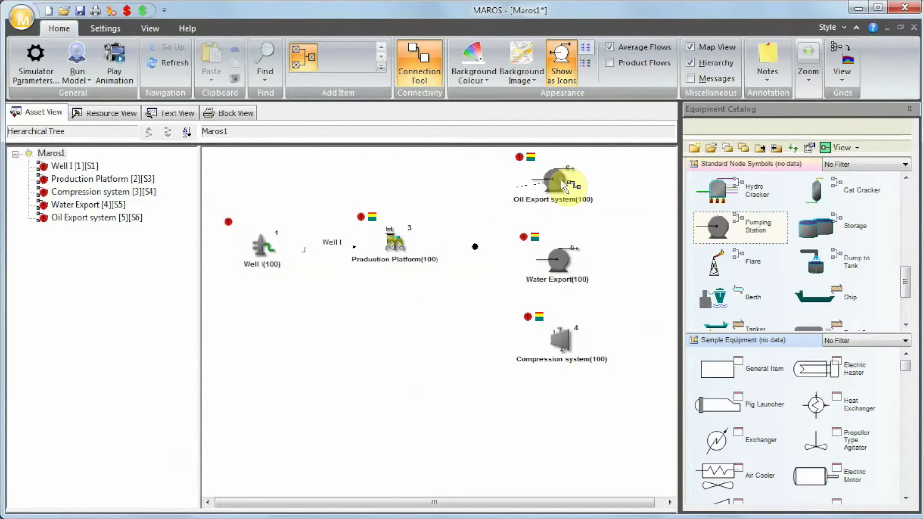
{"action": "left_click", "coordinate": [410, 240]}
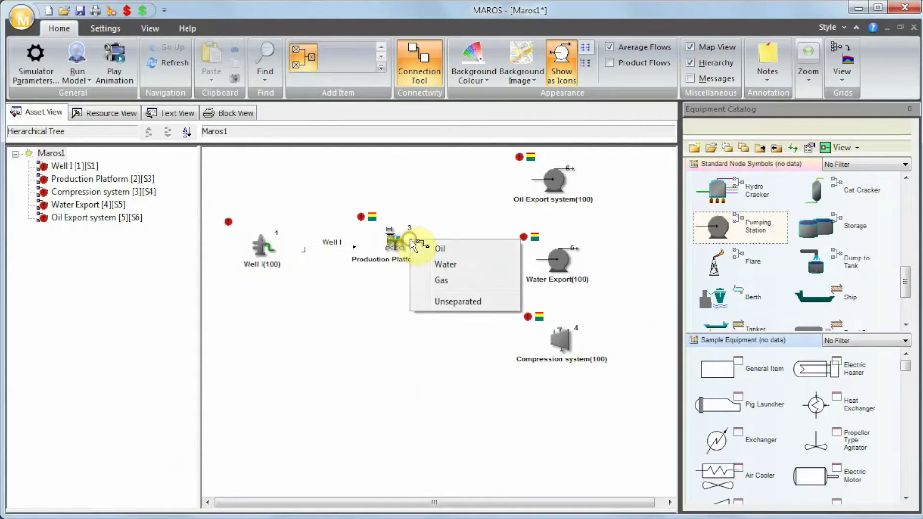
{"action": "left_click", "coordinate": [439, 249]}
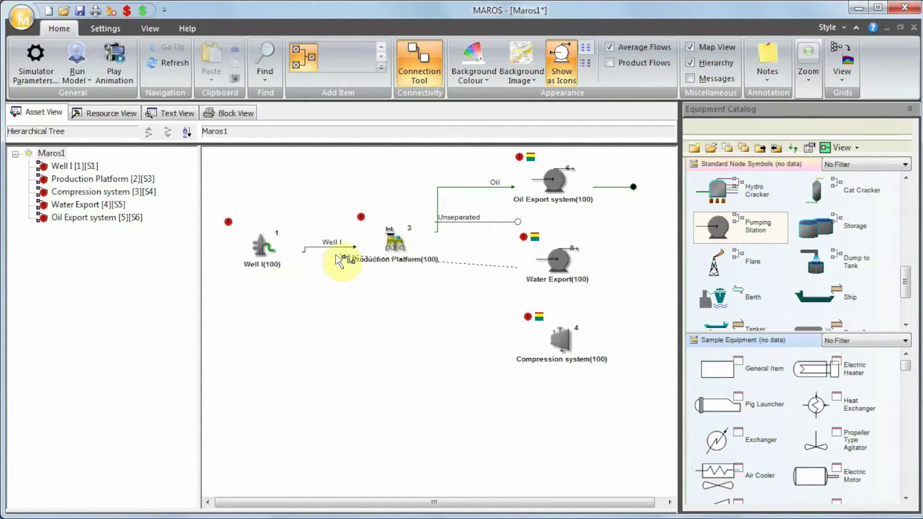
Step: Connect Water Export to the Production Platform with the Water stream and the Compression system with the Gas stream
{"action": "left_click", "coordinate": [370, 234]}
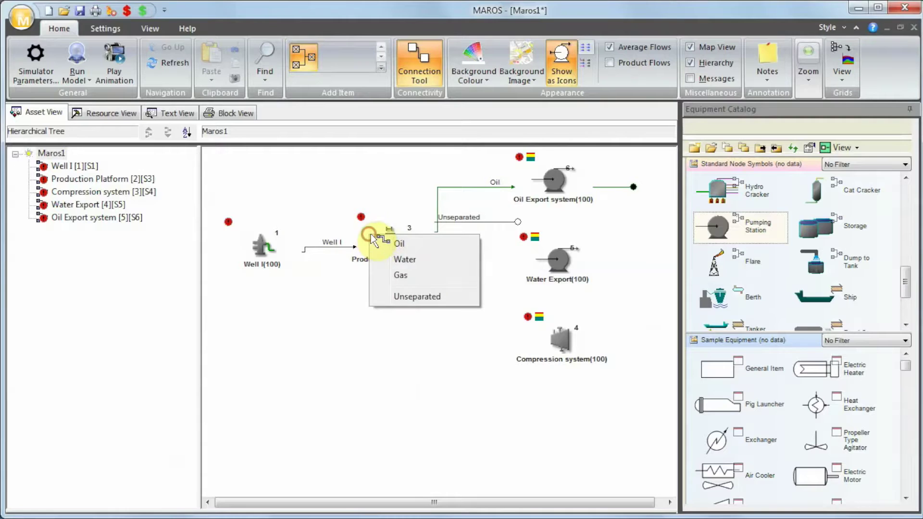
{"action": "left_click", "coordinate": [455, 262]}
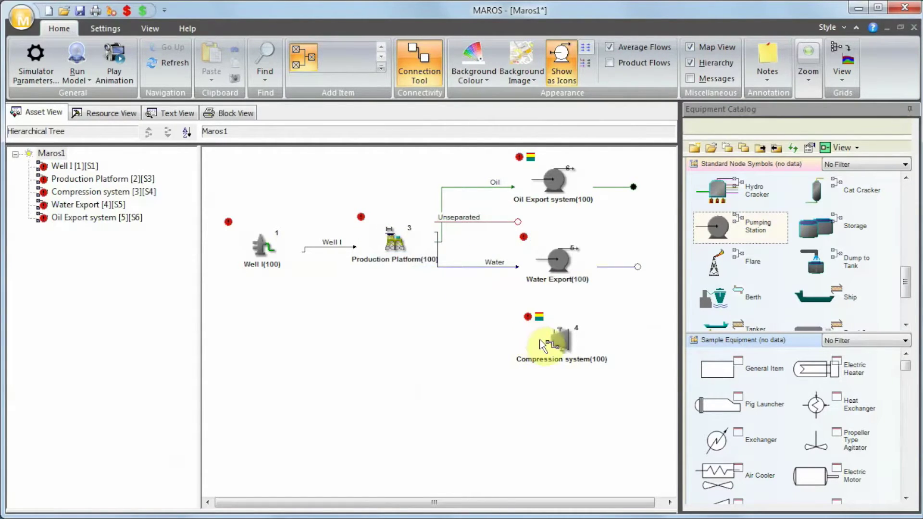
{"action": "left_click", "coordinate": [553, 337]}
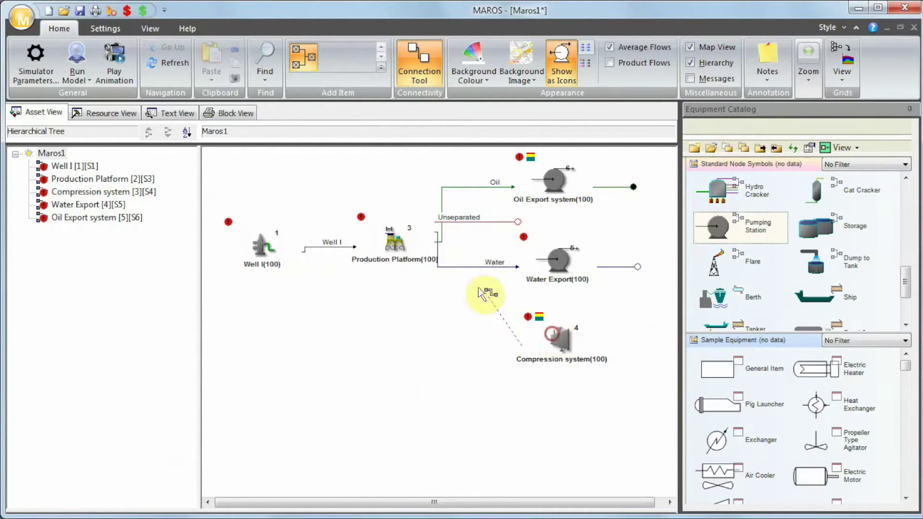
{"action": "left_click", "coordinate": [405, 250]}
{"action": "left_click", "coordinate": [447, 292]}
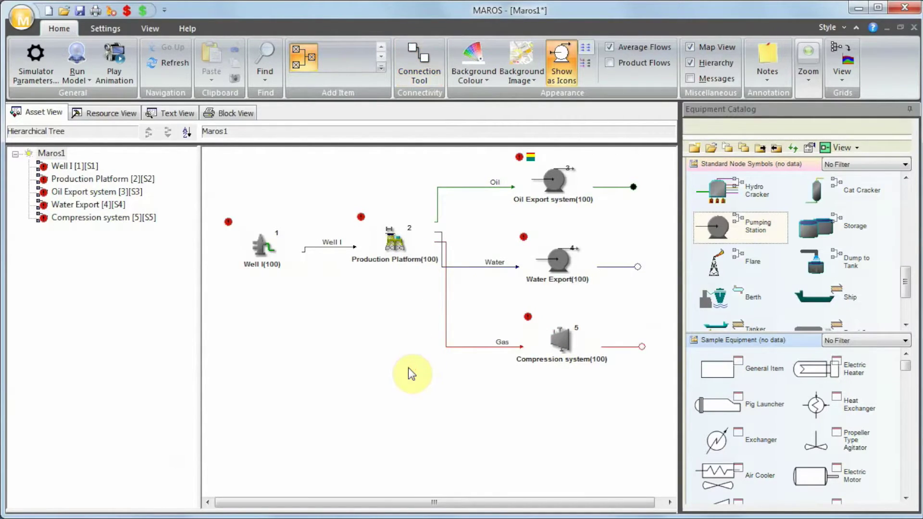
Step: Move Well I and the Production Platform down to the height of Water Export and straighten the connector between them
{"action": "left_click_drag", "start_coordinate": [406, 330], "coordinate": [256, 215]}
{"action": "key", "text": "Down"}
{"action": "key", "text": "Down"}
{"action": "key", "text": "Down"}
{"action": "key", "text": "Down"}
{"action": "key", "text": "Down"}
{"action": "key", "text": "Down"}
{"action": "key", "text": "Down"}
{"action": "key", "text": "Down"}
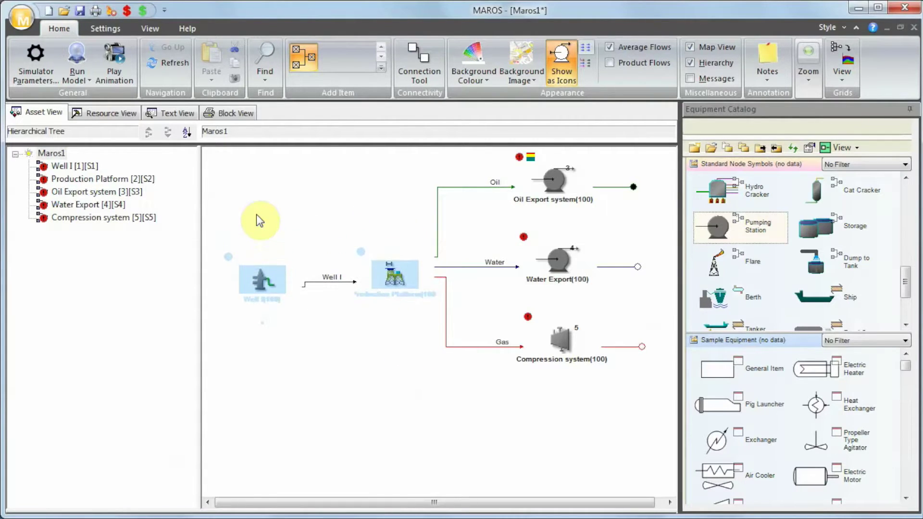
{"action": "left_click", "coordinate": [266, 331]}
{"action": "left_click", "coordinate": [267, 275]}
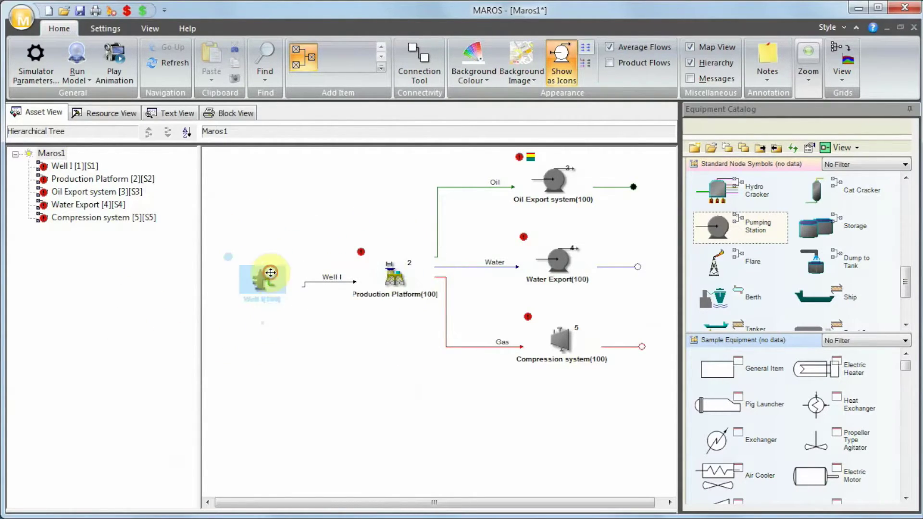
{"action": "left_click", "coordinate": [360, 354]}
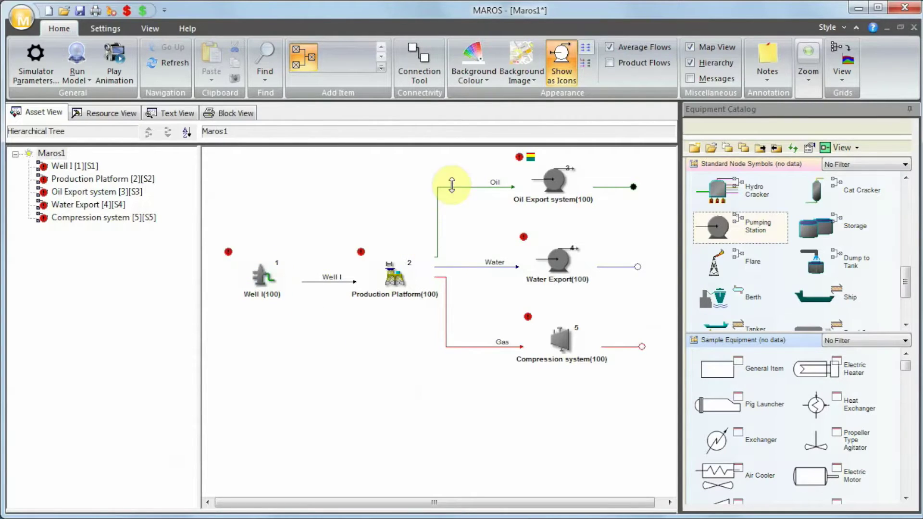
Step: Shift the vertical segments of the Oil and Gas connectors right so that they line up with each other
{"action": "left_click_drag", "start_coordinate": [437, 215], "coordinate": [458, 216]}
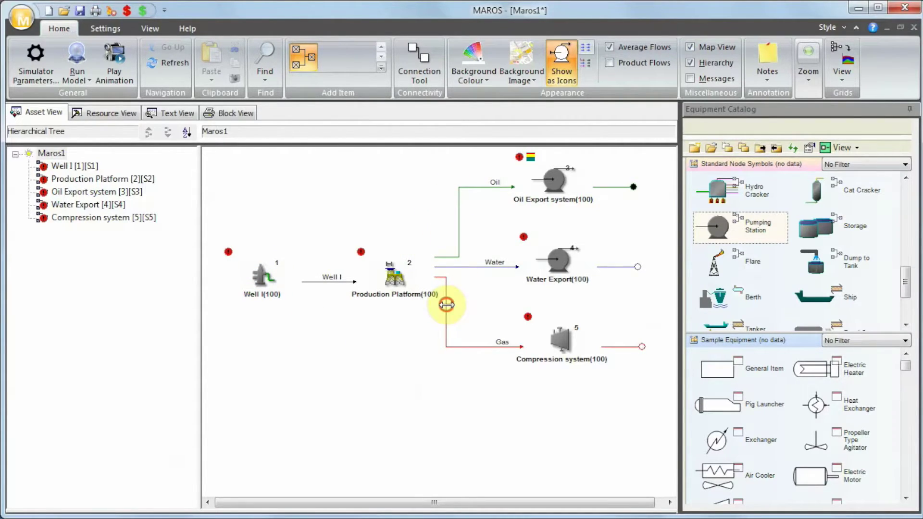
{"action": "left_click_drag", "start_coordinate": [446, 305], "coordinate": [456, 306]}
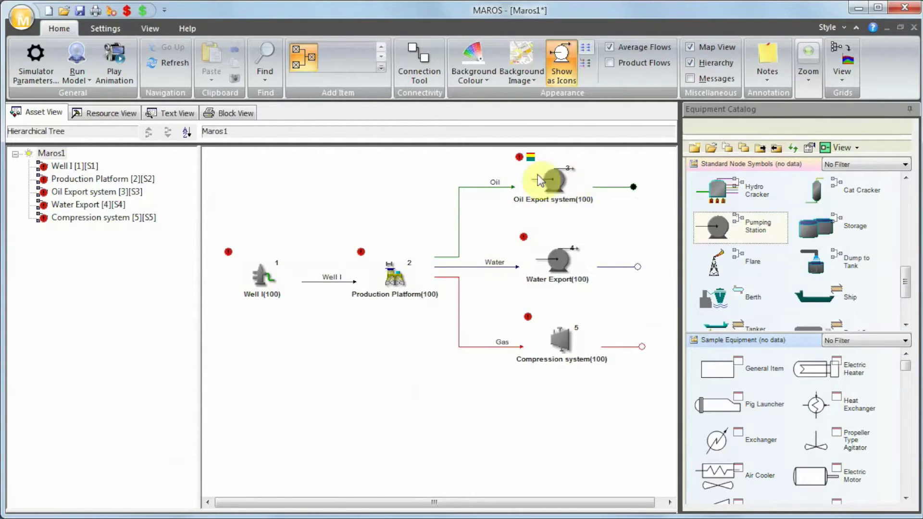
{"action": "left_click", "coordinate": [636, 188]}
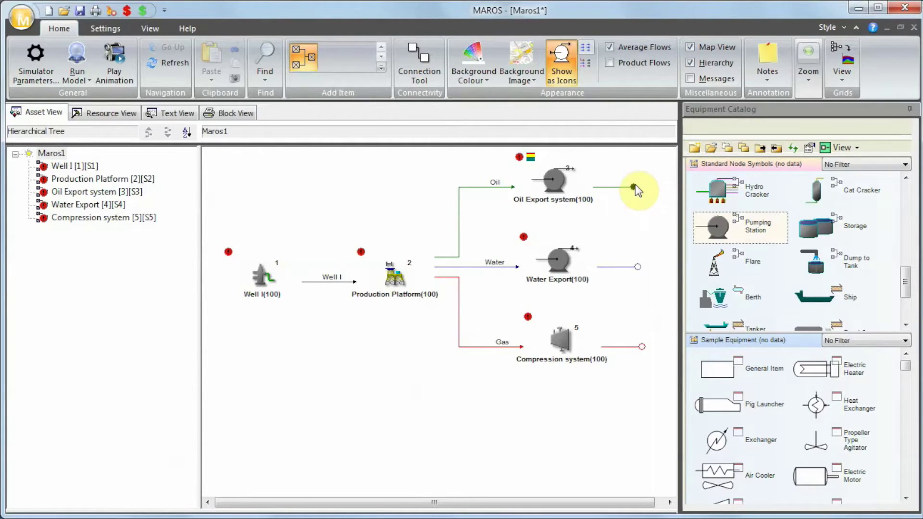
Step: Mark the outlet of the Oil Export system as the criticality node
{"action": "left_click", "coordinate": [635, 188]}
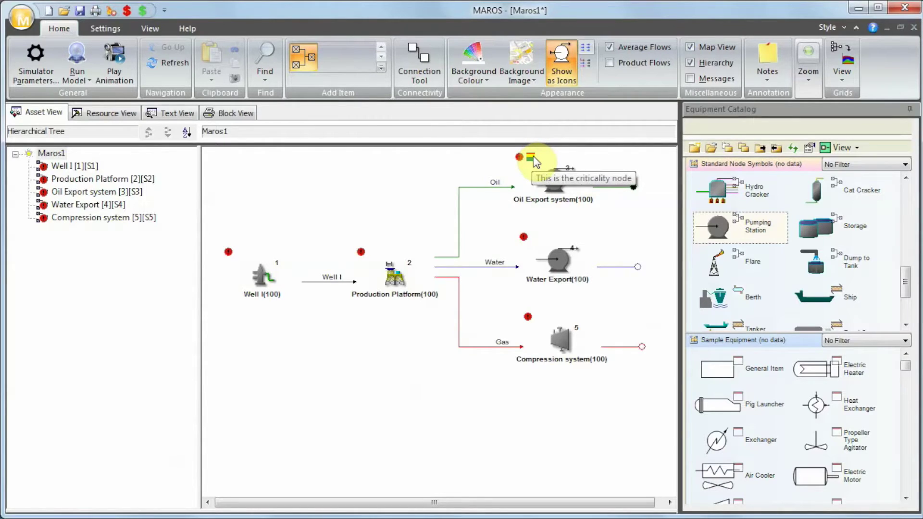
{"action": "left_click", "coordinate": [634, 187]}
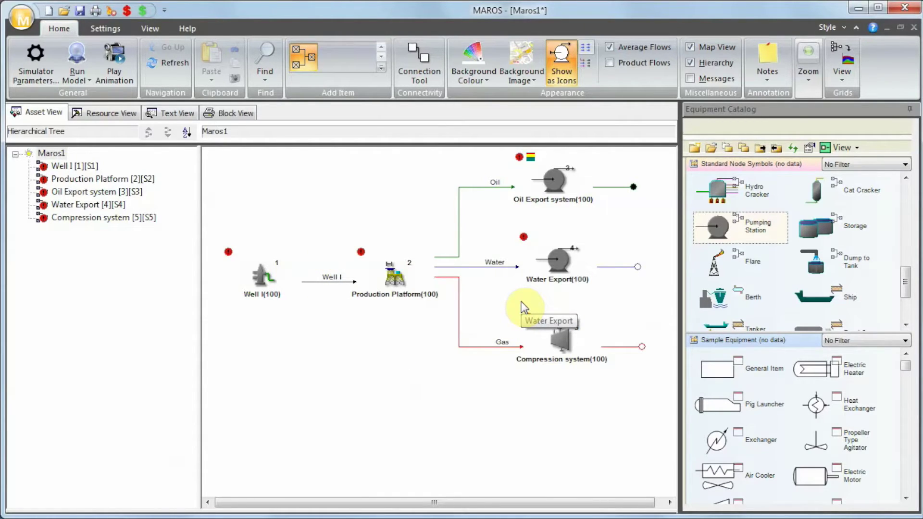
Step: Switch from the asset diagram to the flow grid and collapse the Equipment Catalog
{"action": "left_click", "coordinate": [841, 81]}
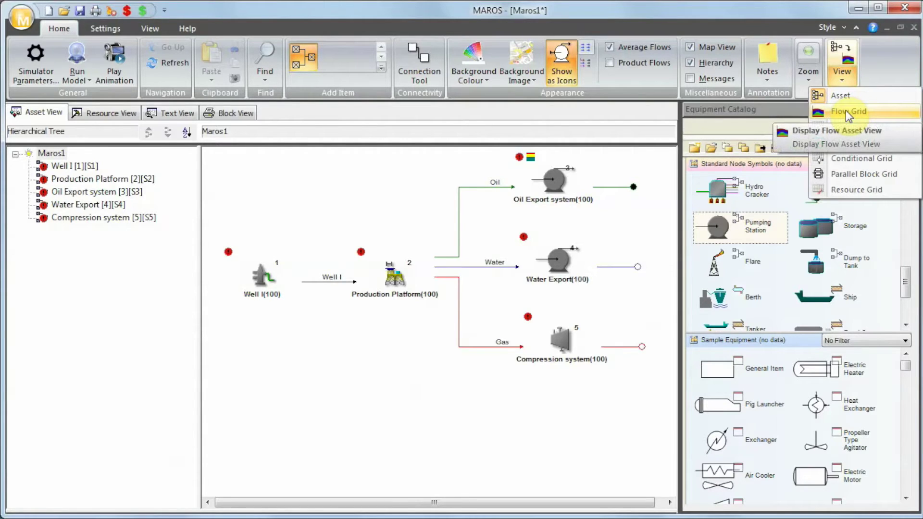
{"action": "left_click", "coordinate": [846, 111]}
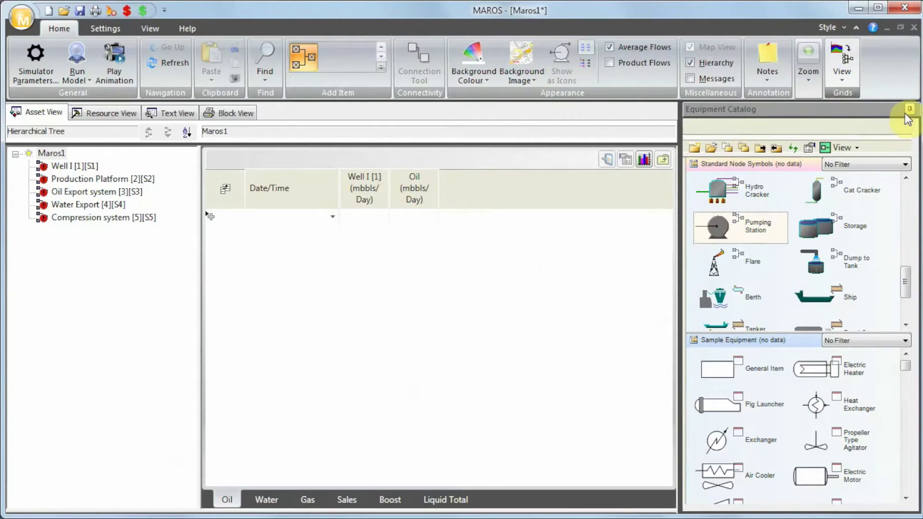
{"action": "left_click", "coordinate": [909, 109]}
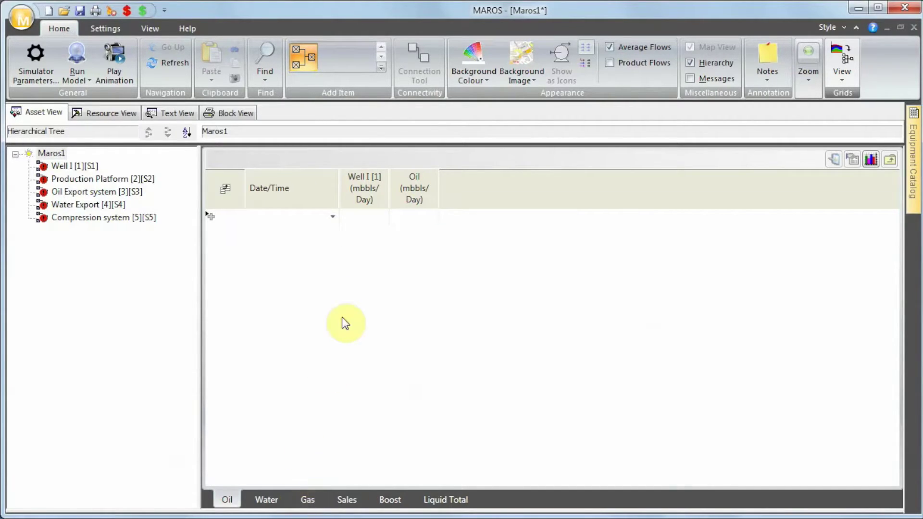
Step: Add an Oil flow row dated 2016/01/01 with a Well I rate of 100 mbbls/Day
{"action": "left_click", "coordinate": [332, 218]}
{"action": "left_click", "coordinate": [332, 217]}
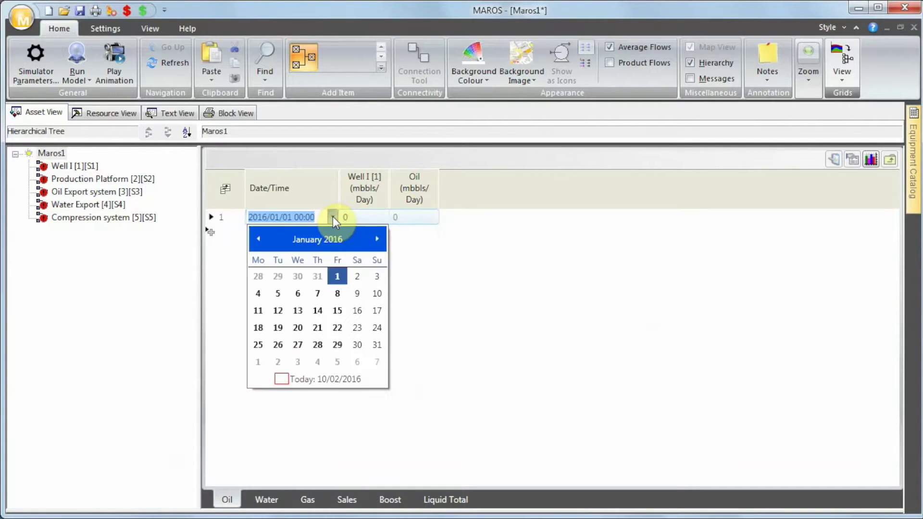
{"action": "left_click", "coordinate": [347, 220]}
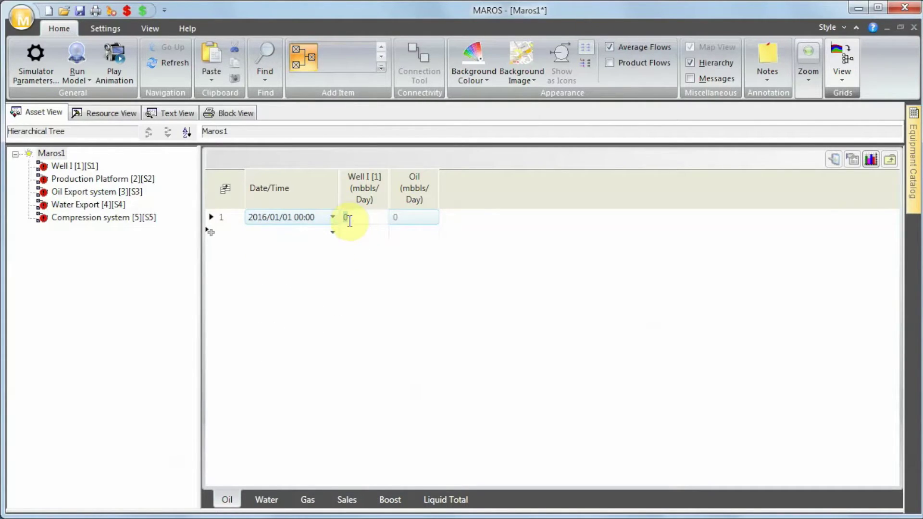
{"action": "type", "text": "100"}
{"action": "left_click", "coordinate": [348, 222]}
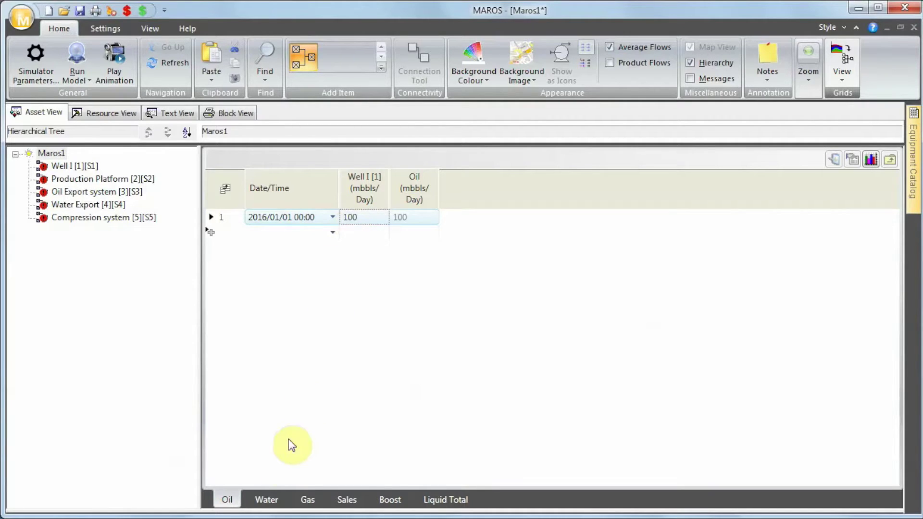
Step: Add a Water flow row dated 2016/01/01 with a Well I rate of 50 mbbls/Day
{"action": "left_click", "coordinate": [267, 500]}
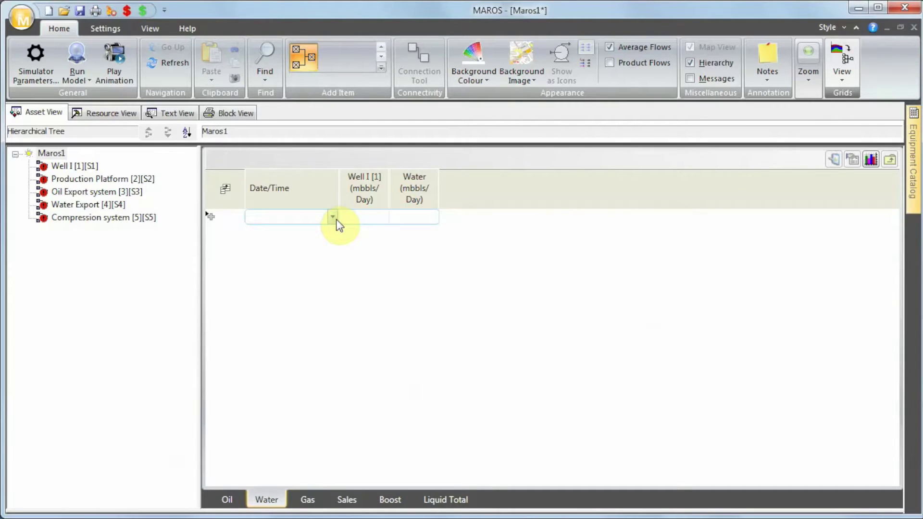
{"action": "left_click", "coordinate": [333, 217]}
{"action": "left_click", "coordinate": [356, 221]}
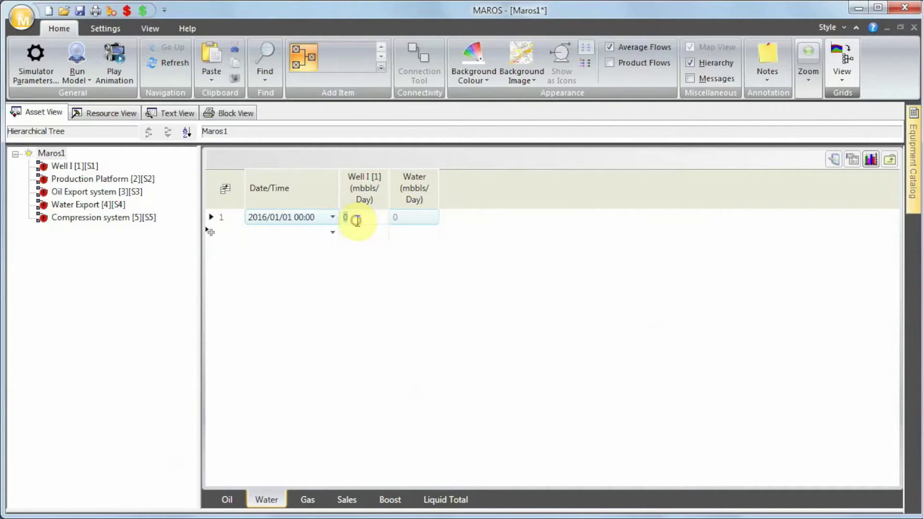
{"action": "type", "text": "50"}
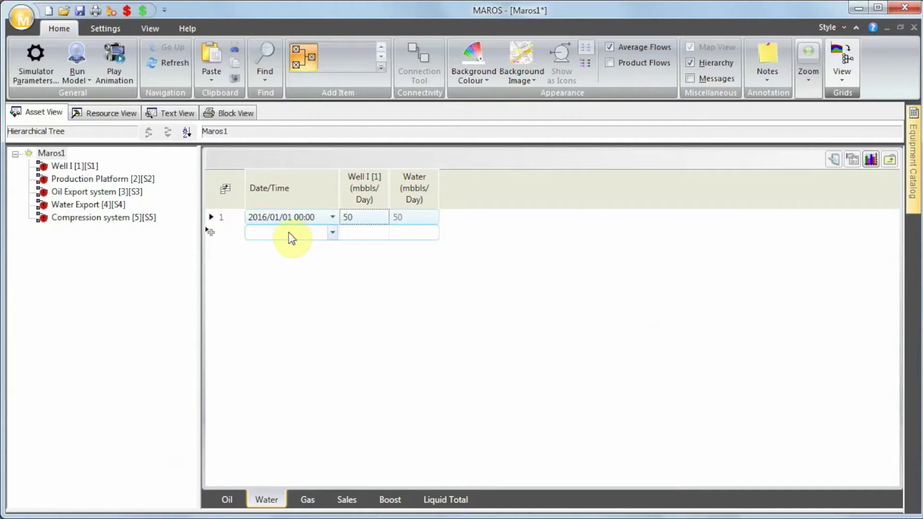
Step: Add a second Water flow row dated 2021/01/01 with a Well I rate of 100 mbbls/Day
{"action": "left_click", "coordinate": [331, 234]}
{"action": "left_click", "coordinate": [264, 235]}
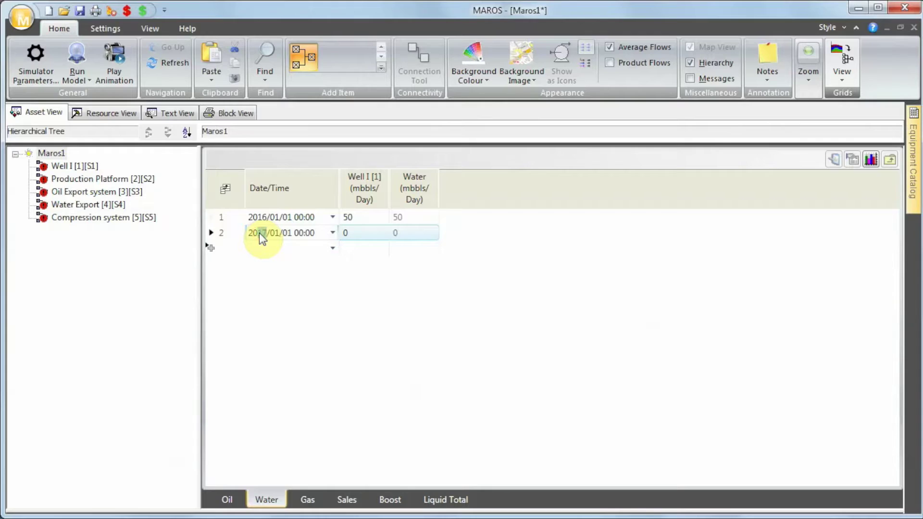
{"action": "type", "text": "2021"}
{"action": "left_click", "coordinate": [373, 234]}
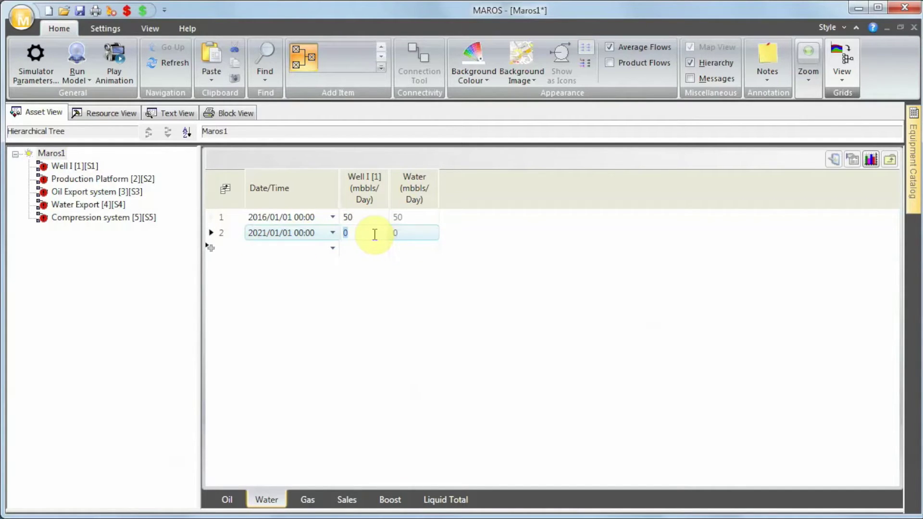
{"action": "type", "text": "100"}
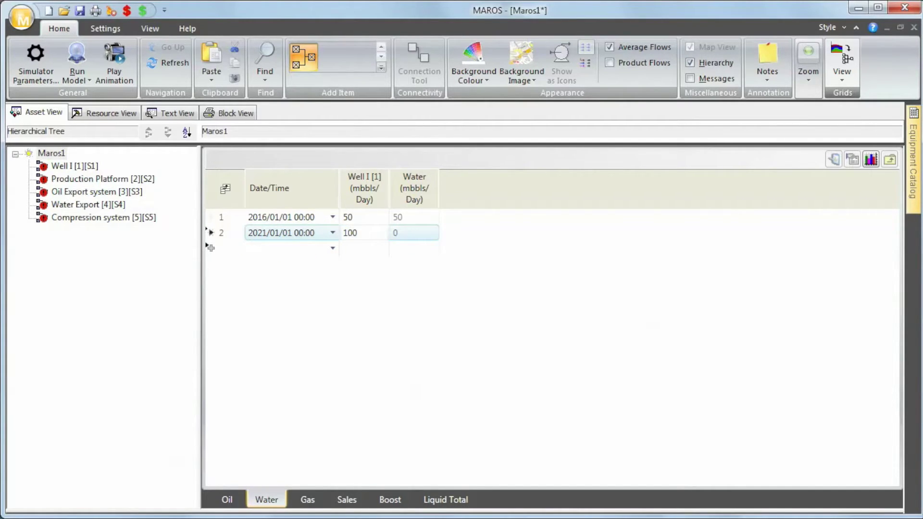
{"action": "left_click", "coordinate": [374, 235]}
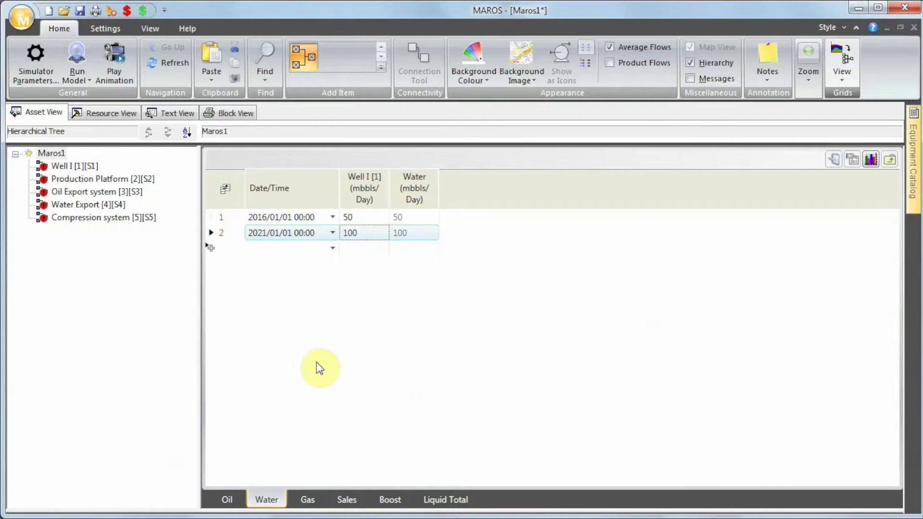
Step: Insert a date series of 5 rows into the Gas flow profile, starting 2016/01/01 00:00 with a step of 2 years
{"action": "left_click", "coordinate": [304, 495]}
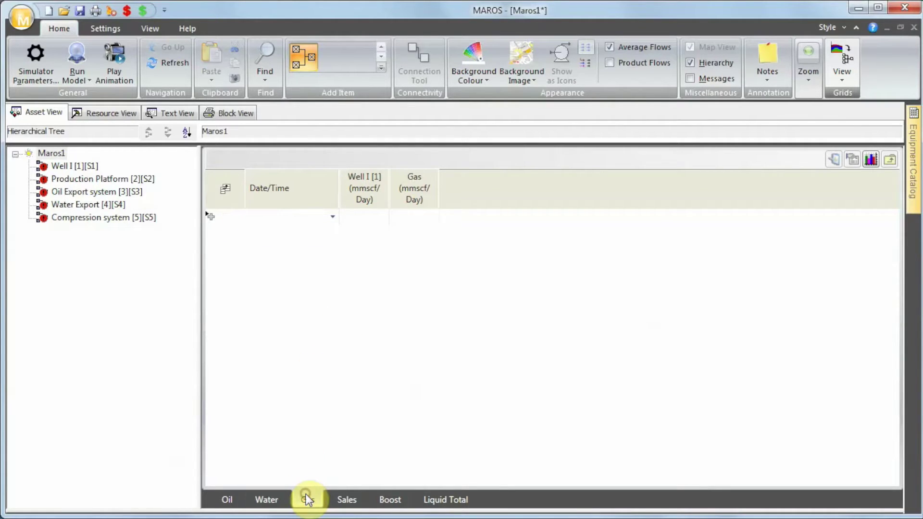
{"action": "right_click", "coordinate": [214, 219]}
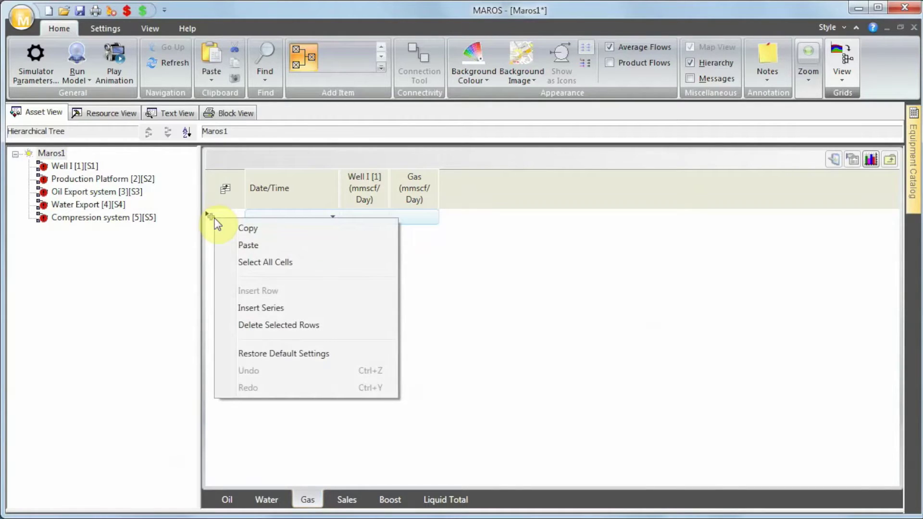
{"action": "left_click", "coordinate": [526, 276]}
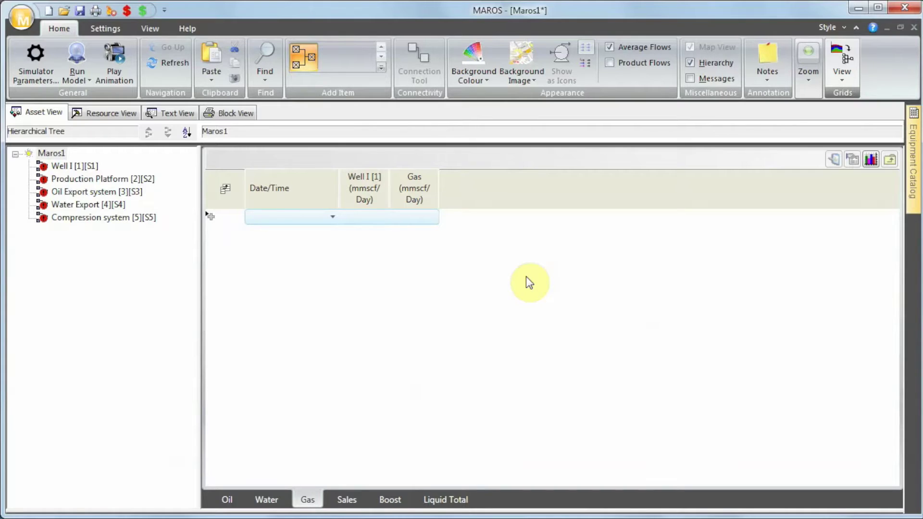
{"action": "right_click", "coordinate": [215, 214]}
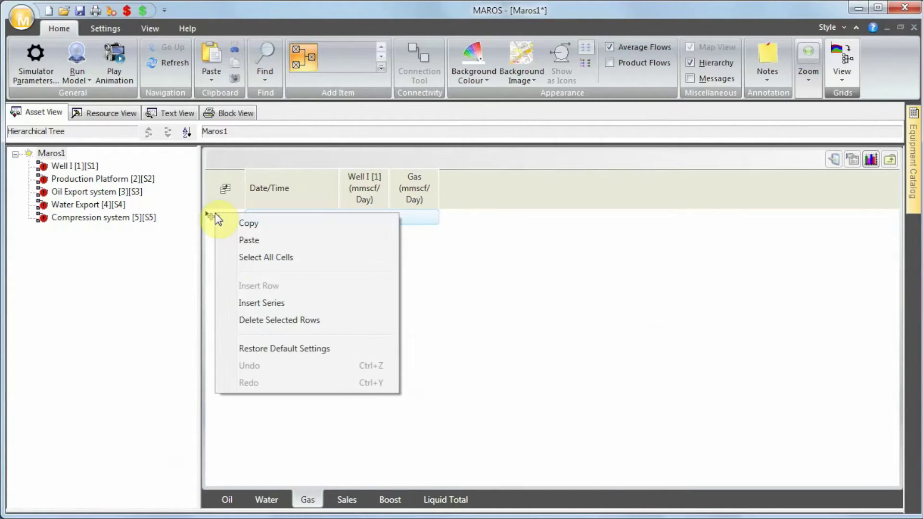
{"action": "left_click", "coordinate": [281, 305]}
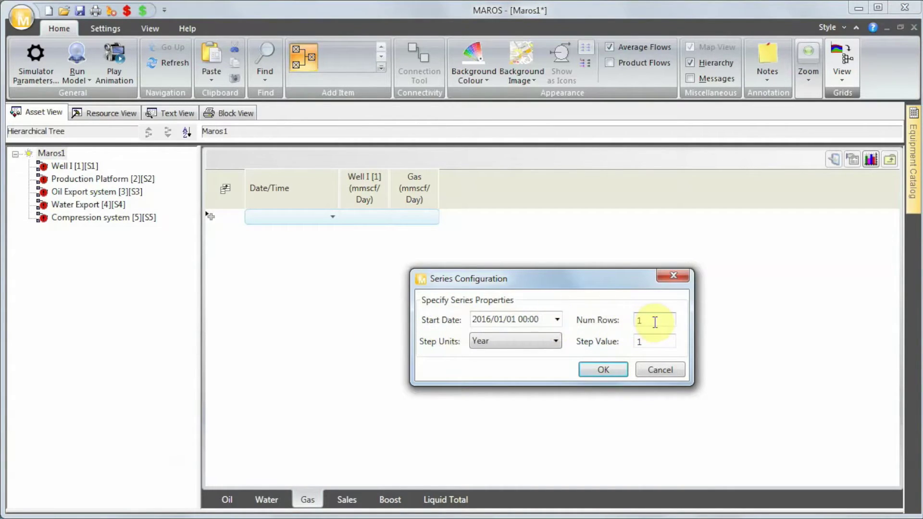
{"action": "left_click_drag", "start_coordinate": [655, 321], "coordinate": [626, 347]}
{"action": "type", "text": "2"}
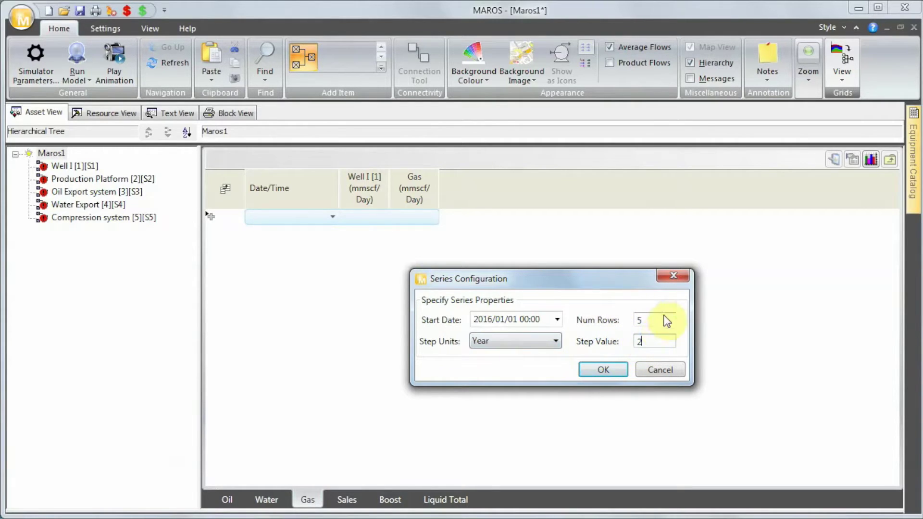
{"action": "left_click", "coordinate": [600, 367]}
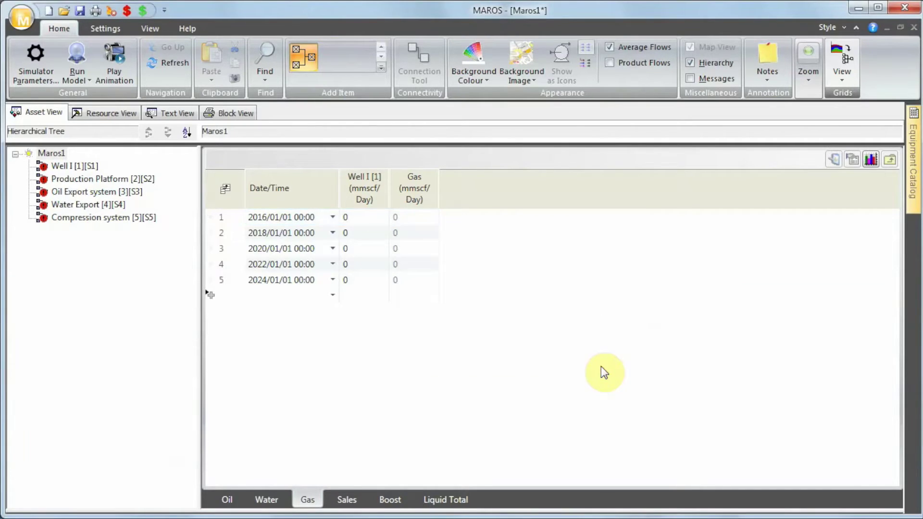
Step: Set the Well I gas rates for 2016, 2018, 2020, 2022 and 2024 to 100, 95, 90, 85 and 80 mmscf/Day
{"action": "left_click", "coordinate": [356, 217]}
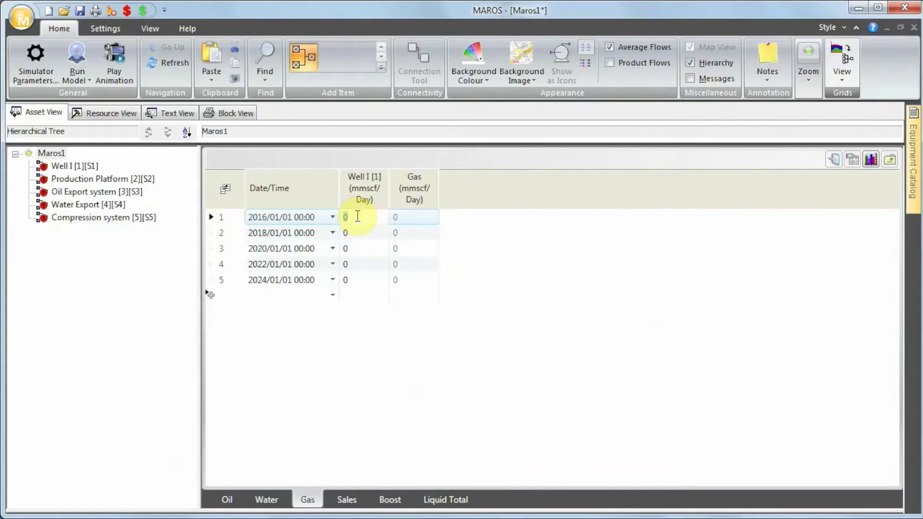
{"action": "type", "text": "100"}
{"action": "key", "text": "Return"}
{"action": "key", "text": "Down"}
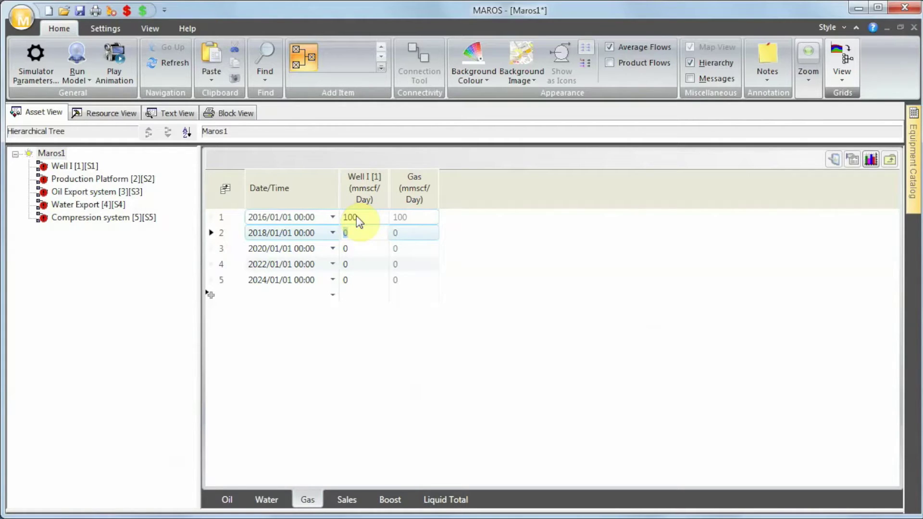
{"action": "type", "text": "95"}
{"action": "key", "text": "Down"}
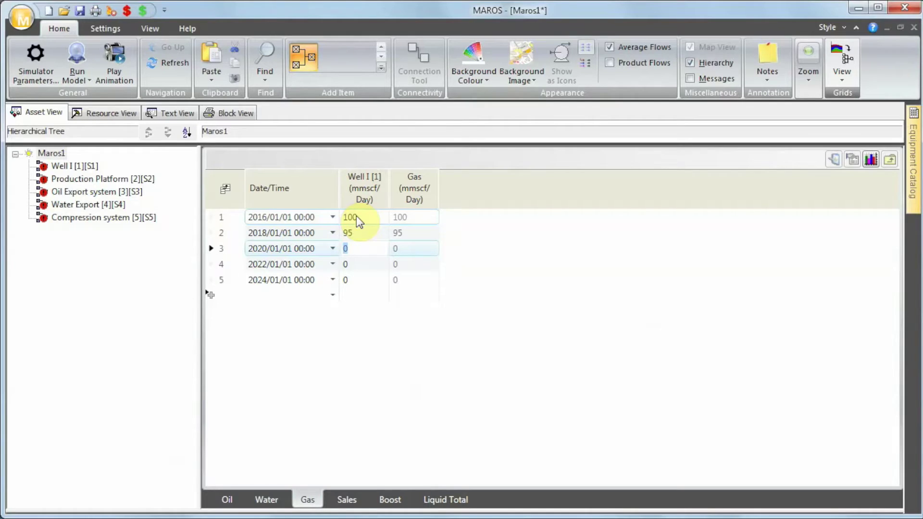
{"action": "type", "text": "90"}
{"action": "key", "text": "Down"}
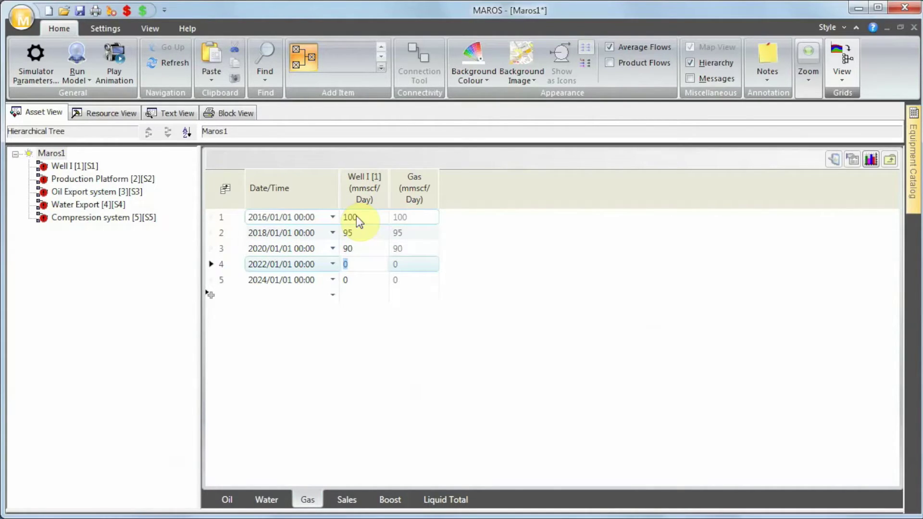
{"action": "type", "text": "85"}
{"action": "key", "text": "Down"}
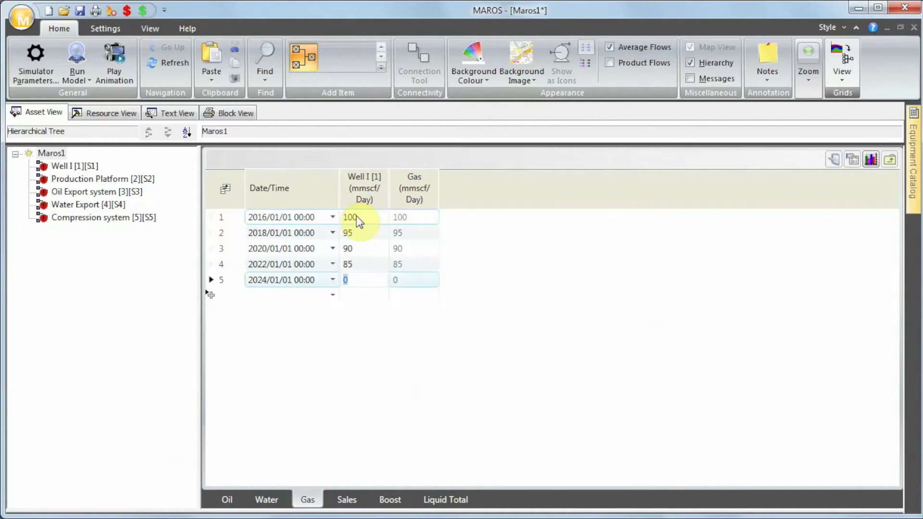
{"action": "type", "text": "80"}
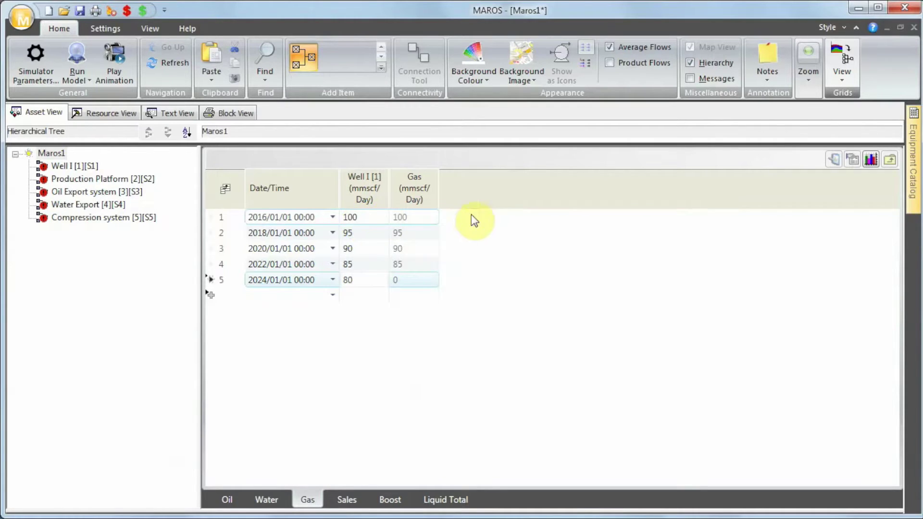
{"action": "left_click", "coordinate": [485, 218]}
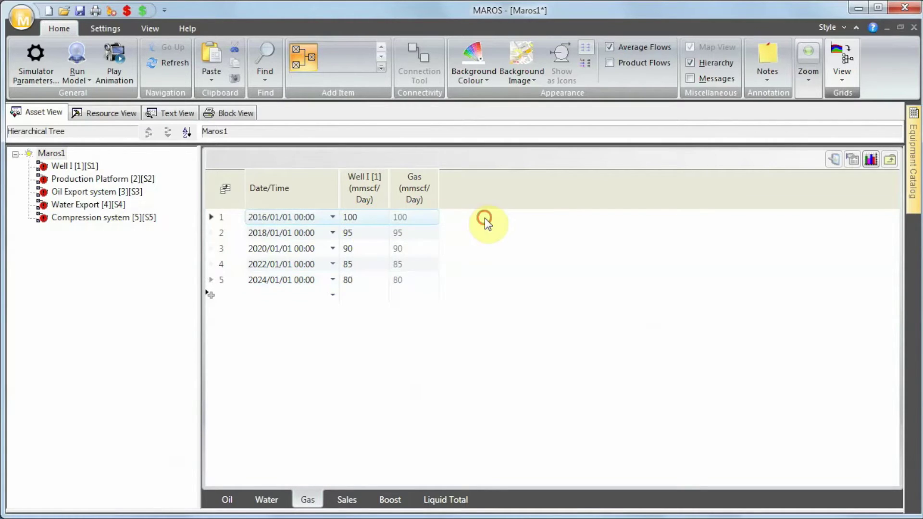
Step: Compare the alert on Well I in the asset diagram with the Liquid Total profile in the flow grid, and return to the diagram
{"action": "left_click", "coordinate": [843, 56]}
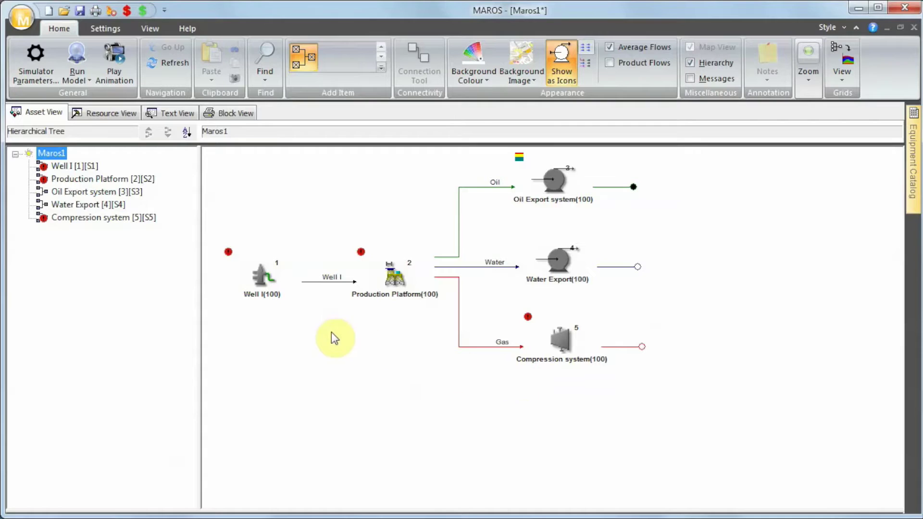
{"action": "mouse_move", "coordinate": [227, 253]}
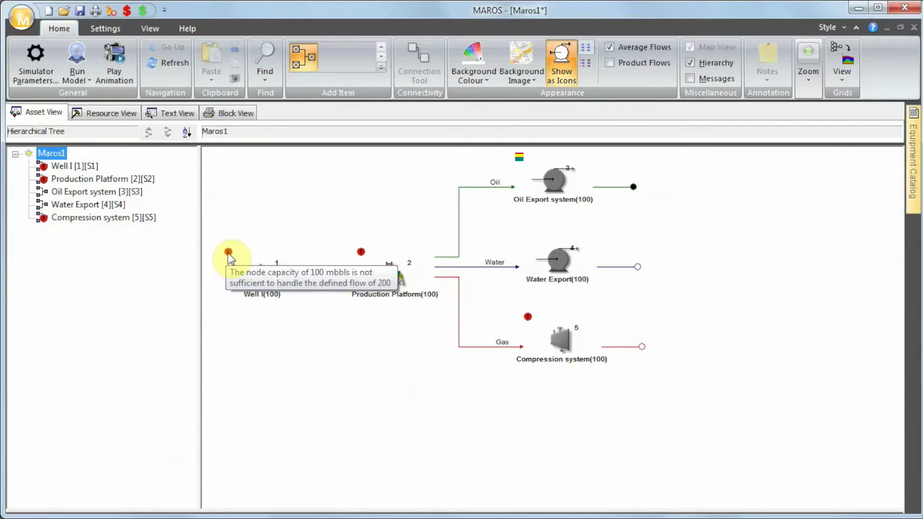
{"action": "left_click", "coordinate": [840, 82]}
{"action": "left_click", "coordinate": [844, 114]}
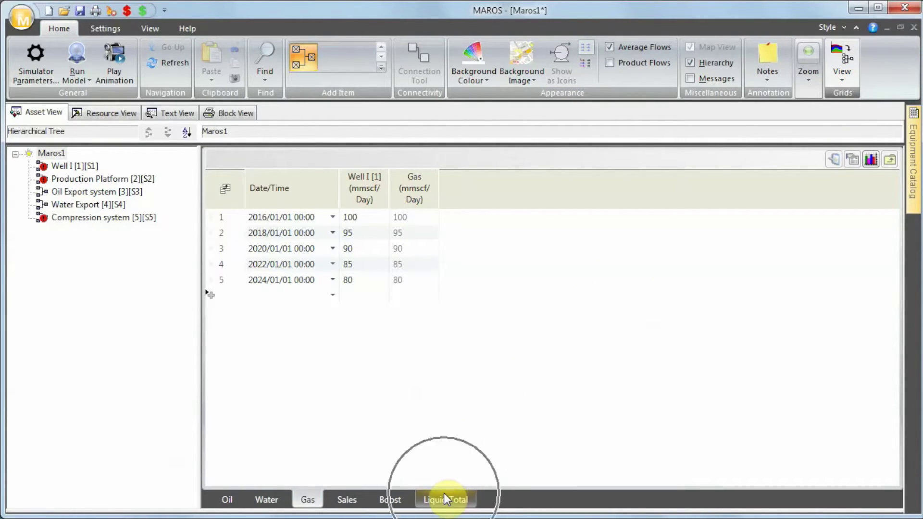
{"action": "left_click", "coordinate": [445, 498]}
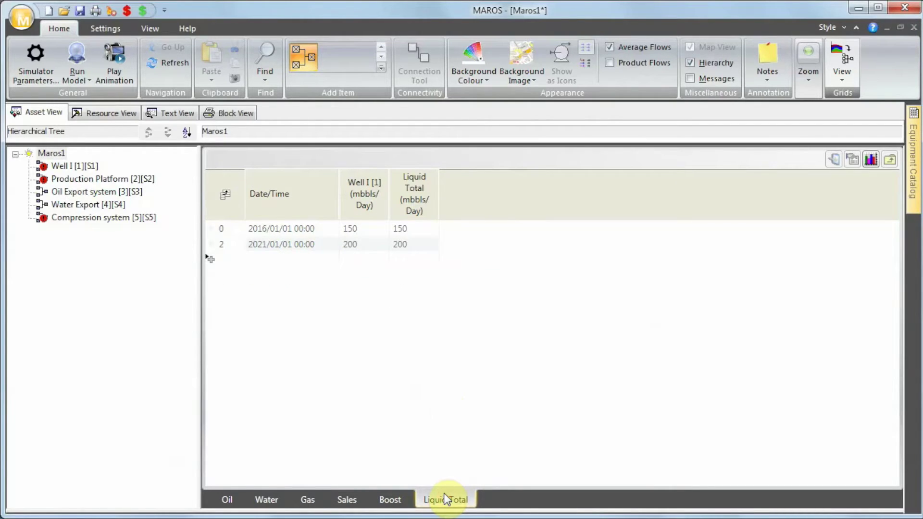
{"action": "left_click", "coordinate": [283, 248]}
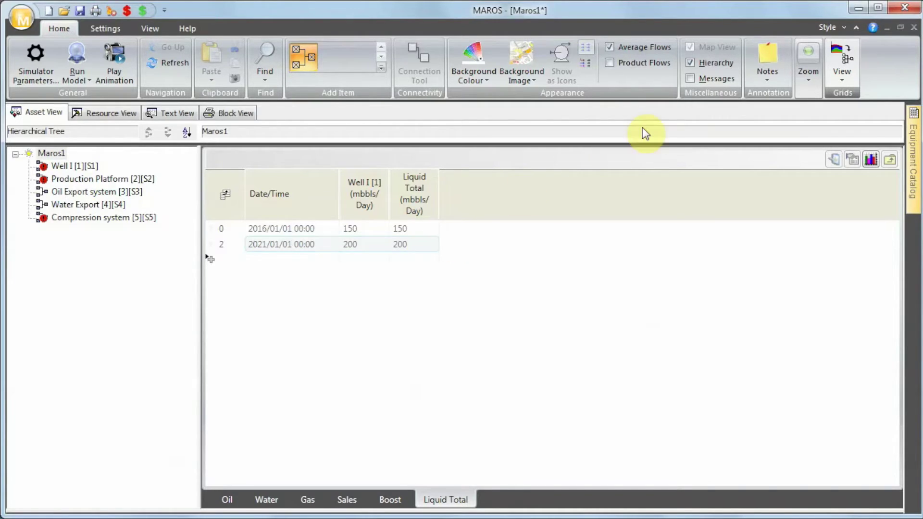
{"action": "left_click", "coordinate": [843, 53]}
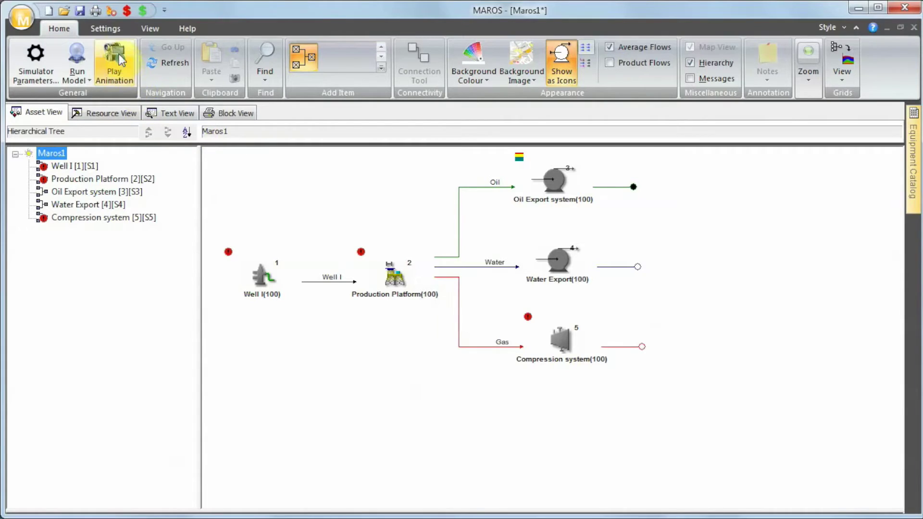
Step: Remove the model's bottlenecks so the node design and parallel block capacities meet the production defined in the flow grid
{"action": "left_click", "coordinate": [106, 30]}
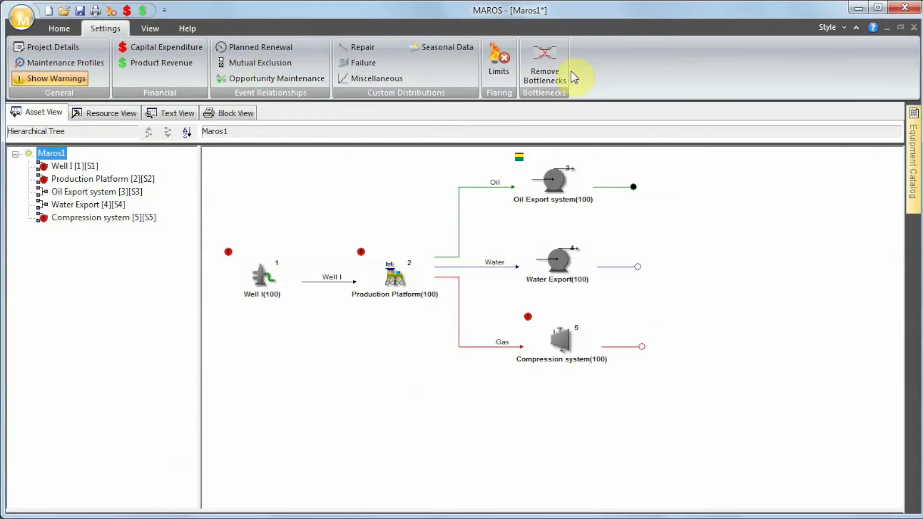
{"action": "left_click", "coordinate": [547, 66]}
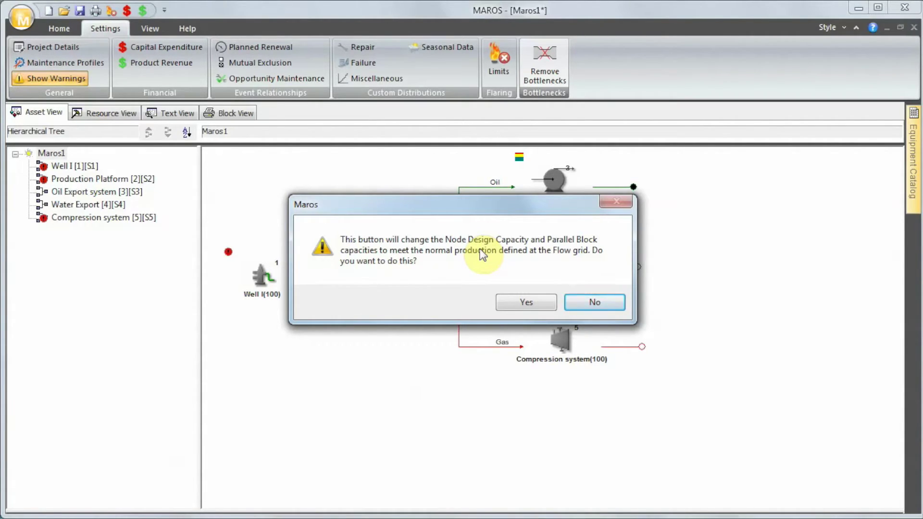
{"action": "left_click", "coordinate": [522, 301]}
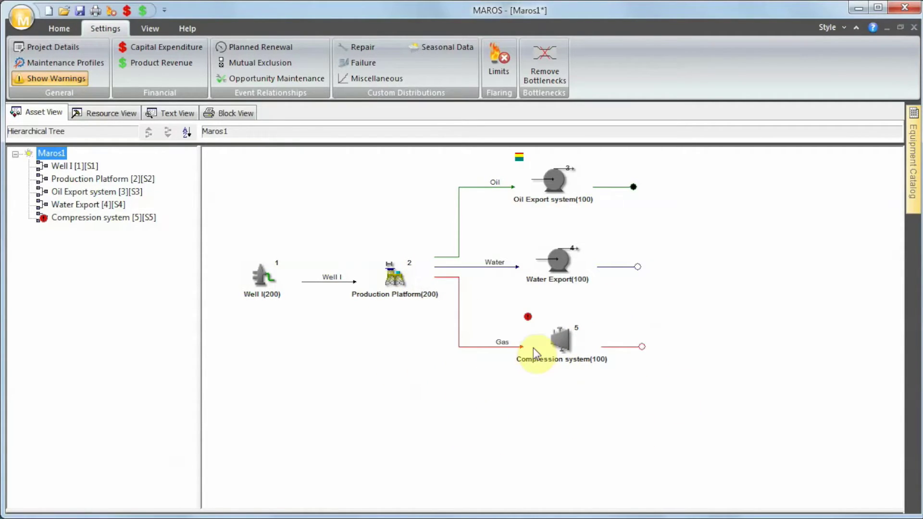
Step: Review the error reported on the Compression system node and set its node capacity units to mmscf per day
{"action": "left_click", "coordinate": [554, 342]}
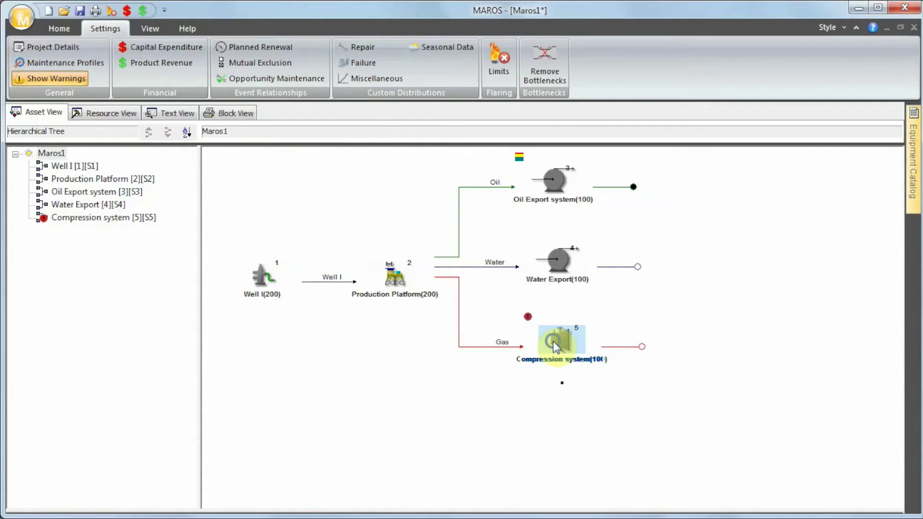
{"action": "right_click", "coordinate": [554, 343]}
{"action": "left_click", "coordinate": [598, 415]}
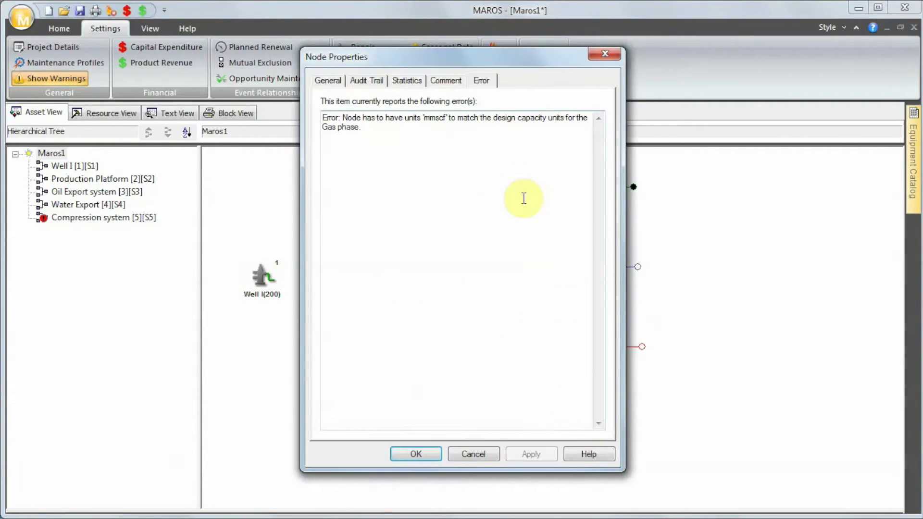
{"action": "left_click_drag", "start_coordinate": [337, 117], "coordinate": [287, 104]}
{"action": "left_click", "coordinate": [393, 124]}
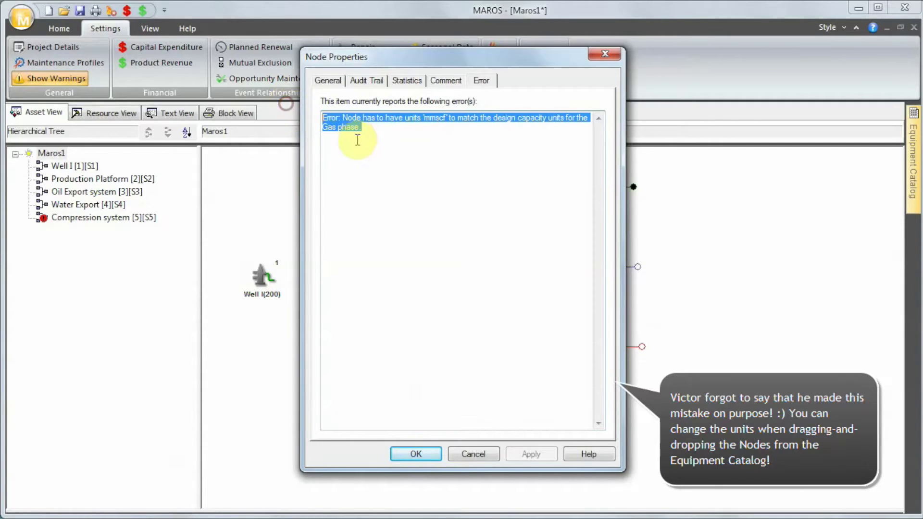
{"action": "left_click_drag", "start_coordinate": [372, 139], "coordinate": [283, 102]}
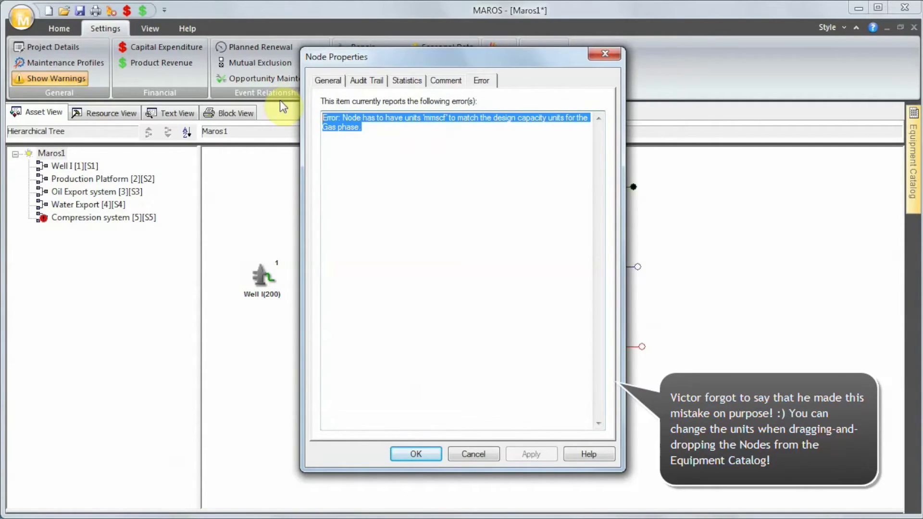
{"action": "left_click", "coordinate": [326, 82]}
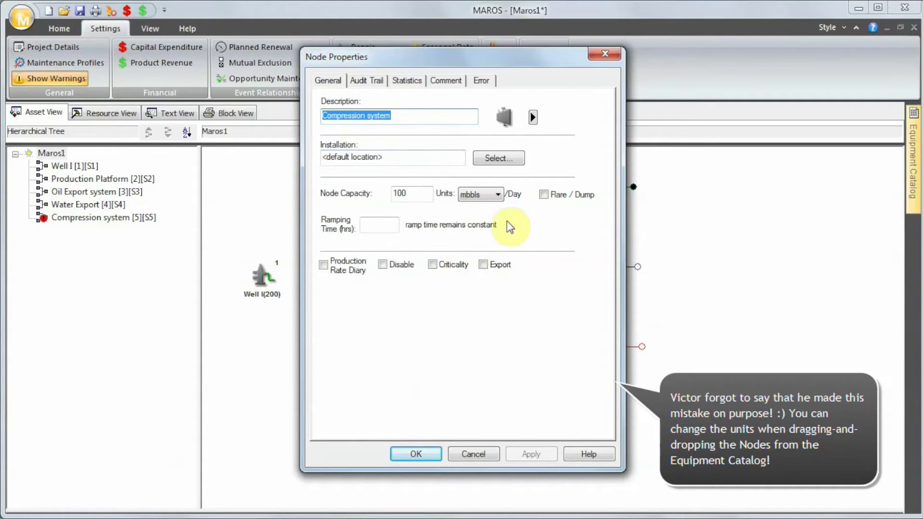
{"action": "left_click", "coordinate": [491, 195]}
{"action": "left_click", "coordinate": [489, 214]}
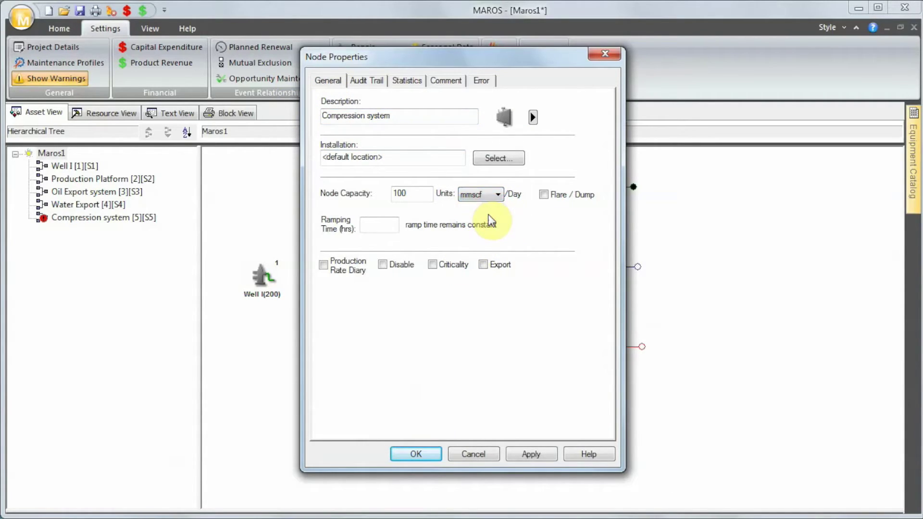
{"action": "left_click", "coordinate": [514, 454]}
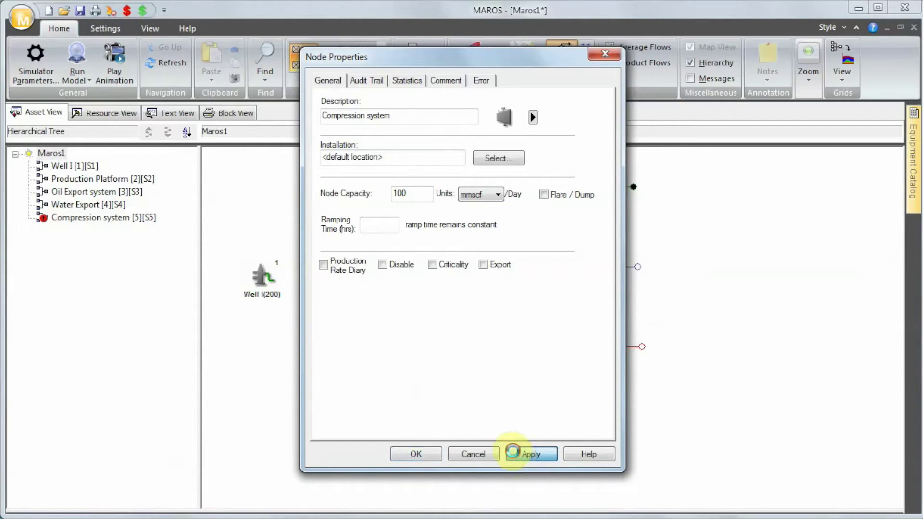
{"action": "left_click", "coordinate": [430, 453]}
{"action": "left_click", "coordinate": [542, 433]}
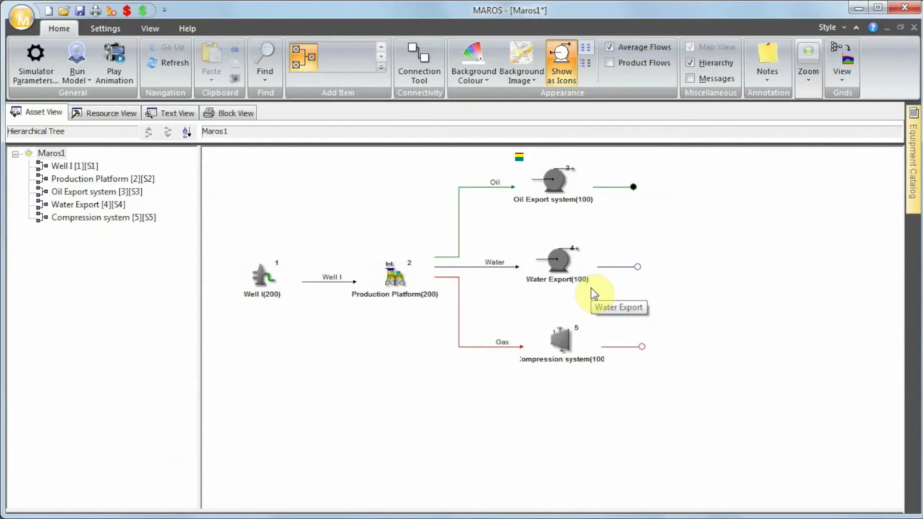
Step: Add a system or group inside the Water Export node and describe it as Water Pumps
{"action": "left_click", "coordinate": [565, 267]}
{"action": "double_click", "coordinate": [565, 267]}
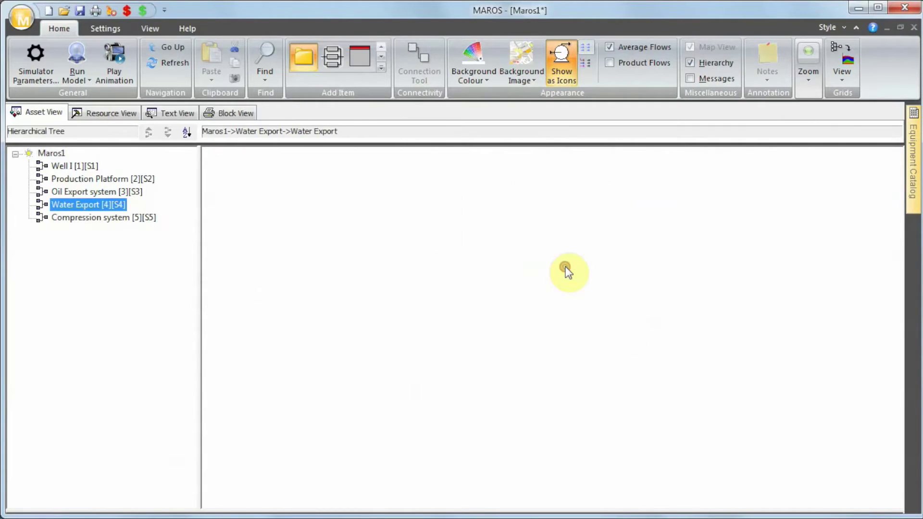
{"action": "left_click", "coordinate": [301, 56]}
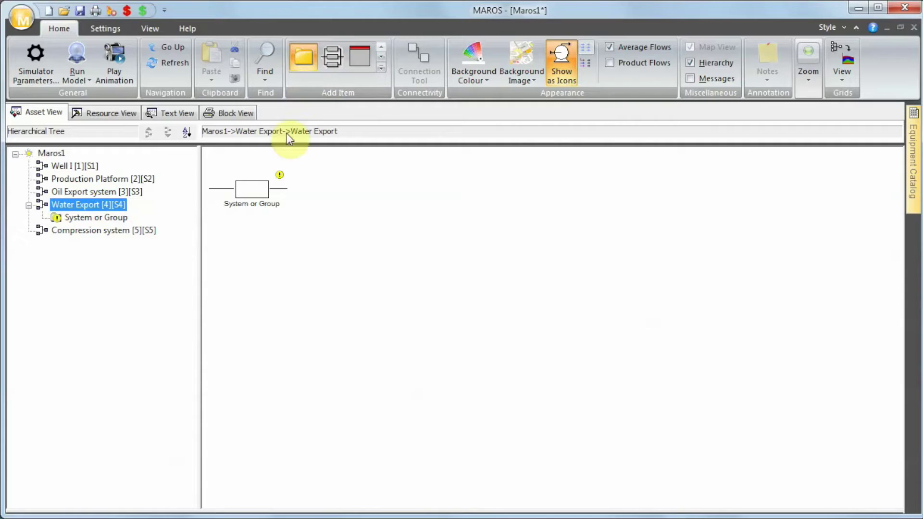
{"action": "right_click", "coordinate": [260, 189]}
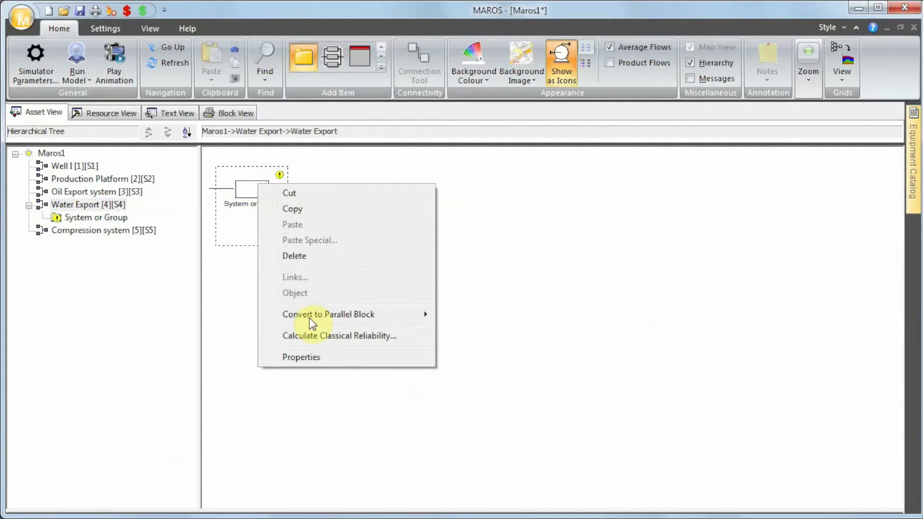
{"action": "left_click", "coordinate": [323, 357]}
{"action": "left_click", "coordinate": [356, 127]}
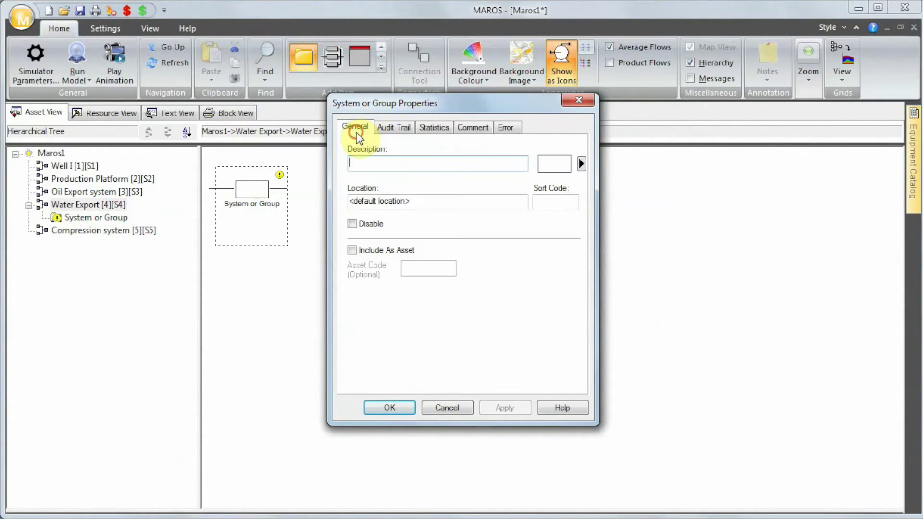
{"action": "type", "text": "Water Pumps"}
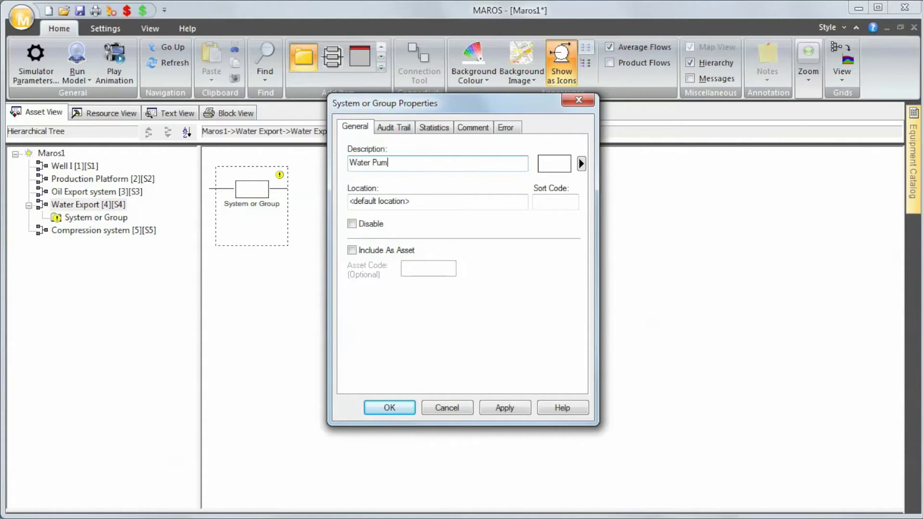
{"action": "key", "text": "Return"}
Step: Filter the catalog's sample equipment to the Pump category and place a Pump inside the Water Pumps group
{"action": "double_click", "coordinate": [265, 194]}
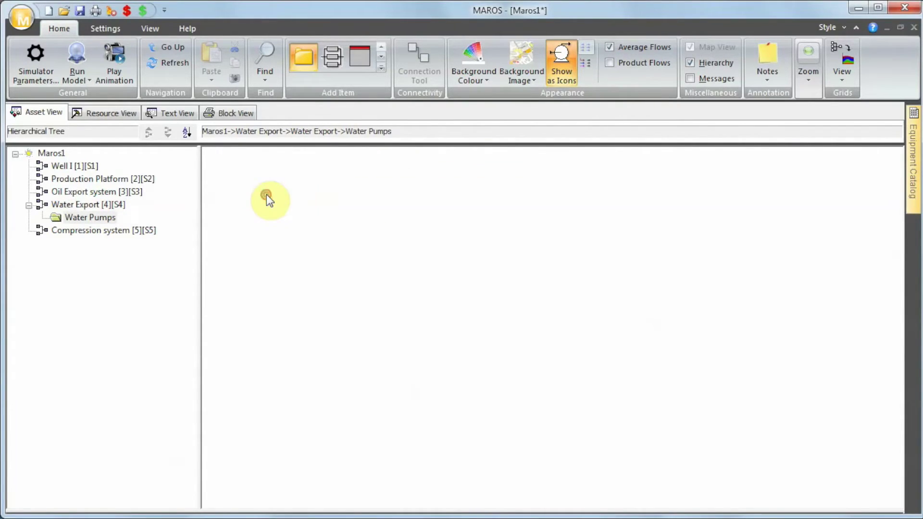
{"action": "left_click", "coordinate": [912, 118]}
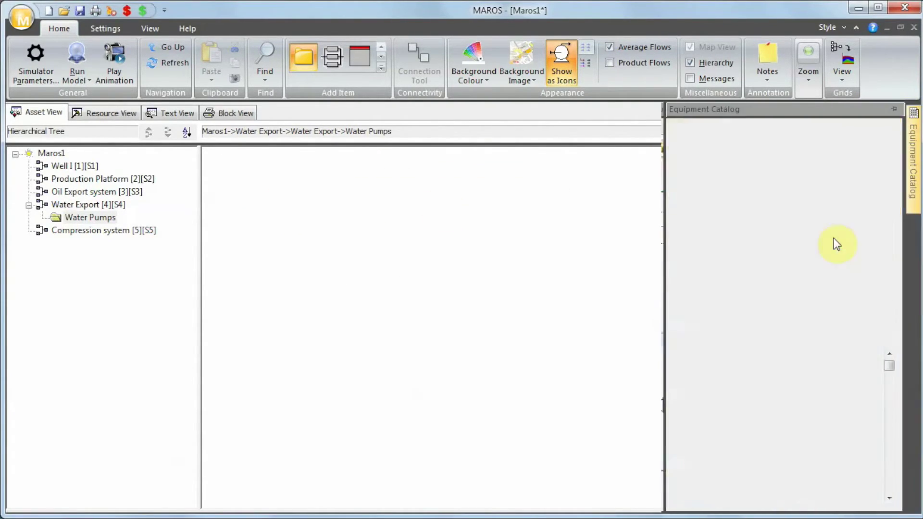
{"action": "left_click", "coordinate": [830, 339]}
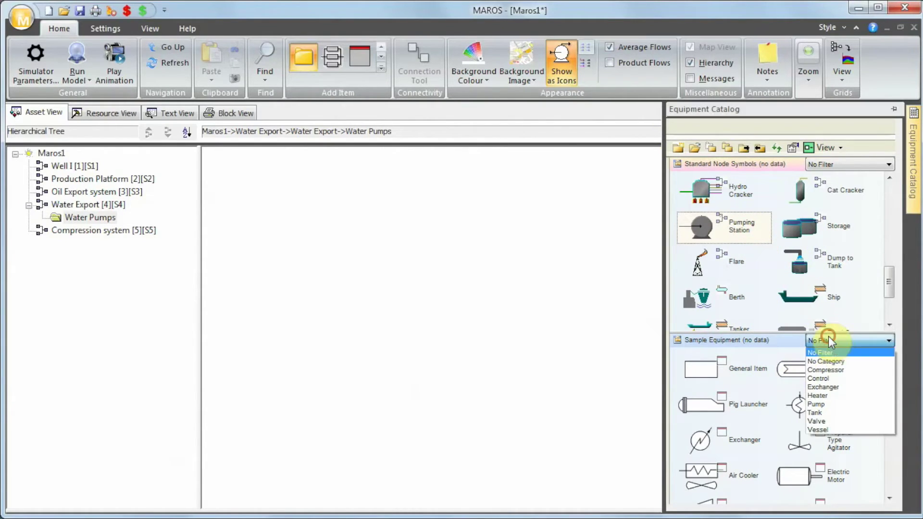
{"action": "left_click", "coordinate": [836, 406]}
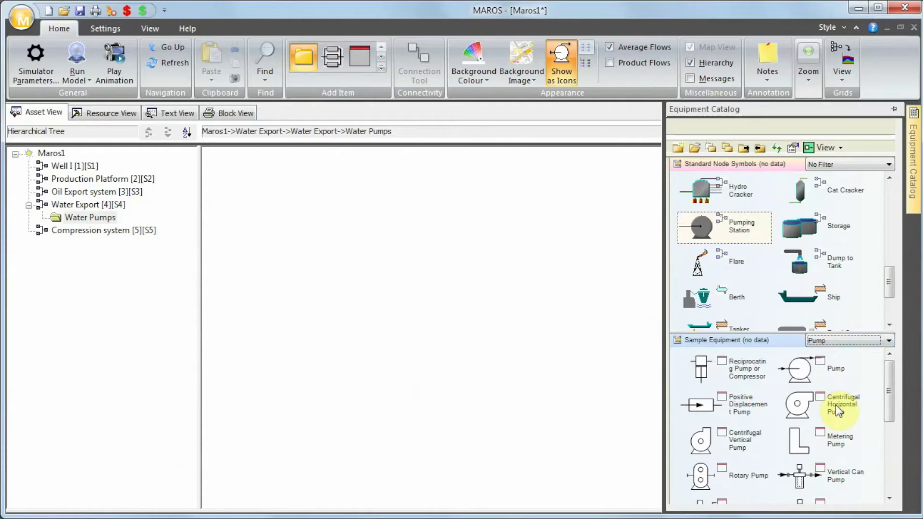
{"action": "left_click_drag", "start_coordinate": [799, 371], "coordinate": [309, 252]}
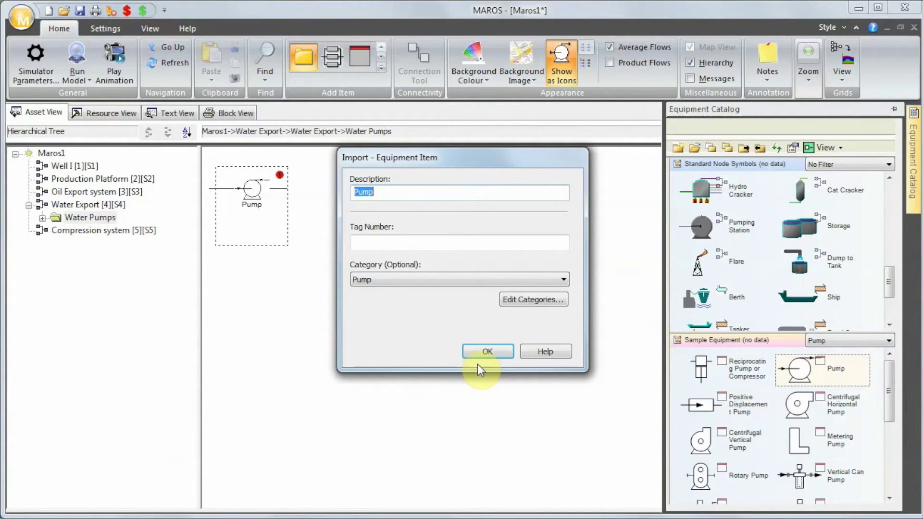
Step: Describe the imported pump as Water Pump and give it the tag number P-1001
{"action": "key", "text": "Home"}
{"action": "type", "text": "Water"}
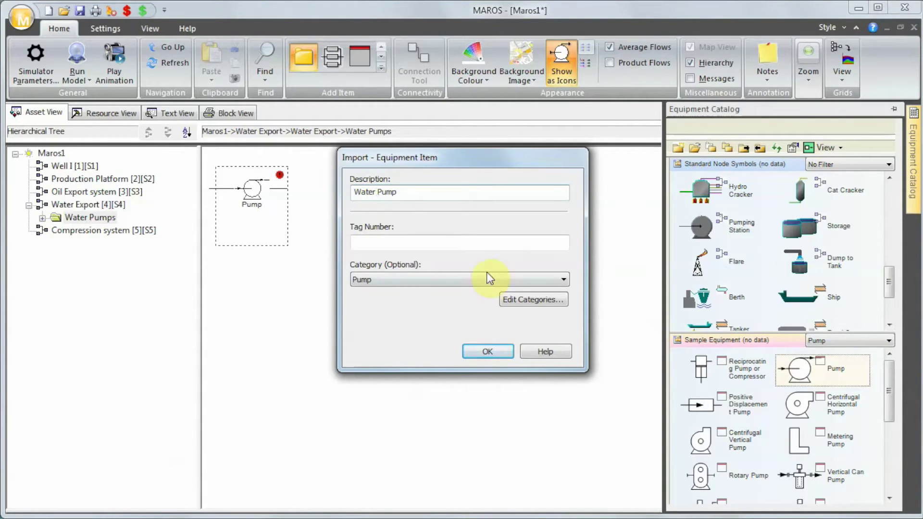
{"action": "left_click", "coordinate": [478, 244]}
{"action": "type", "text": "P-10"}
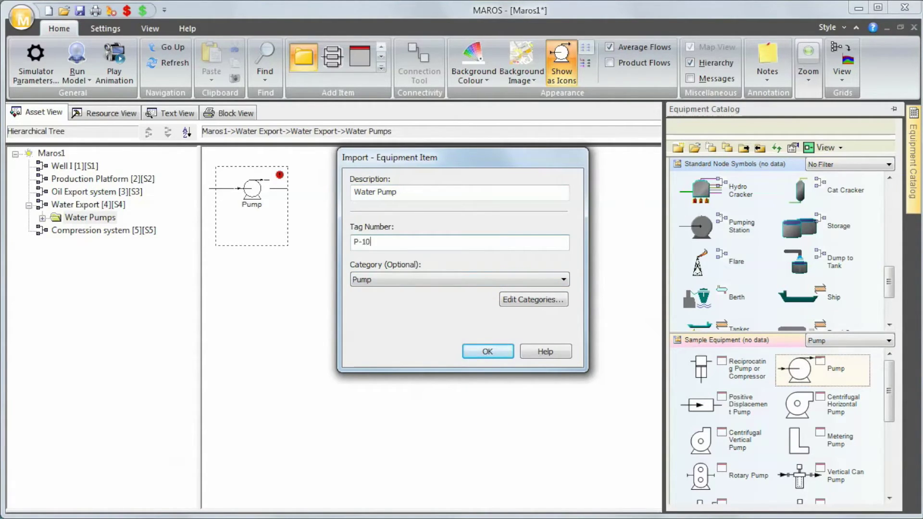
{"action": "type", "text": "01"}
{"action": "key", "text": "Return"}
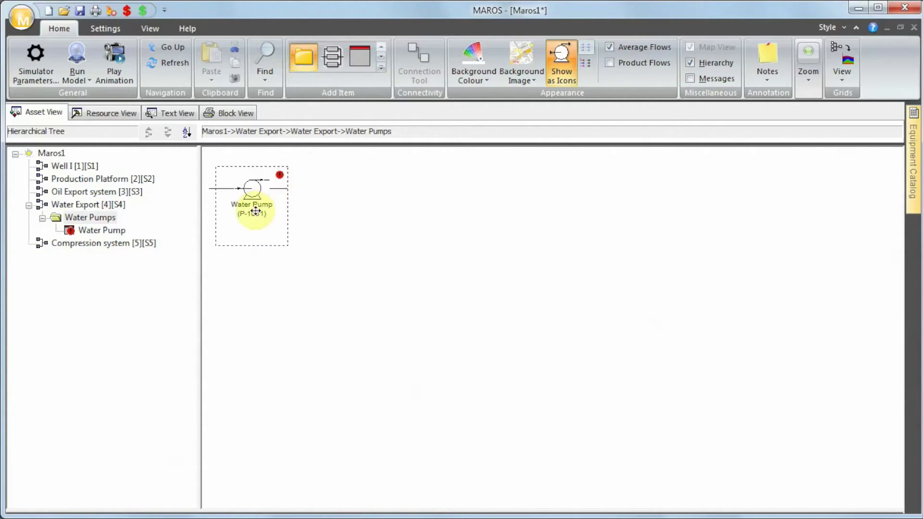
Step: Set the Water Pump's critical failure mode to an MTTF of 1 and a constant repair time of 24 hours
{"action": "double_click", "coordinate": [278, 194]}
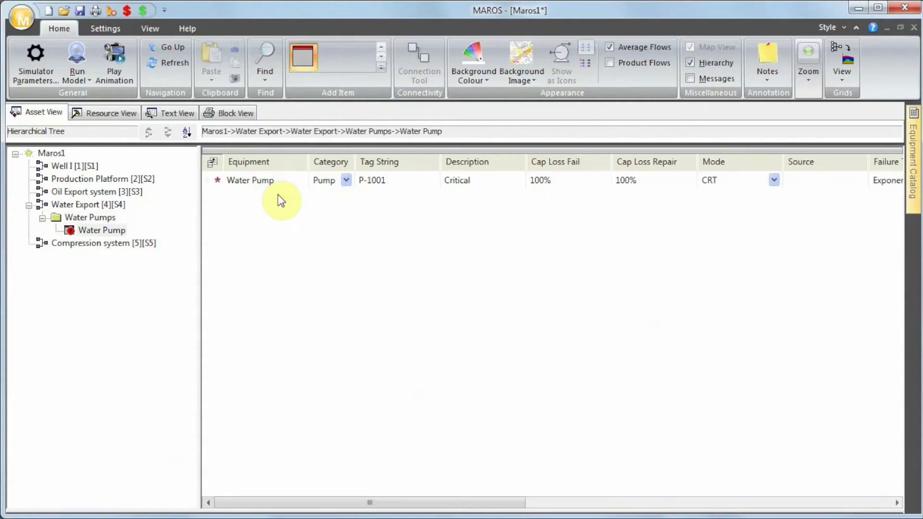
{"action": "left_click_drag", "start_coordinate": [323, 501], "coordinate": [535, 497]}
{"action": "left_click", "coordinate": [512, 179]}
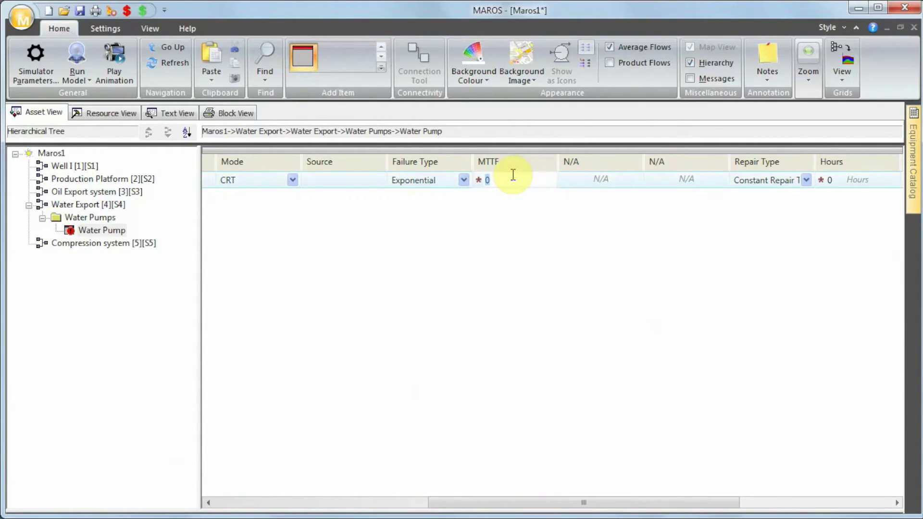
{"action": "type", "text": "1"}
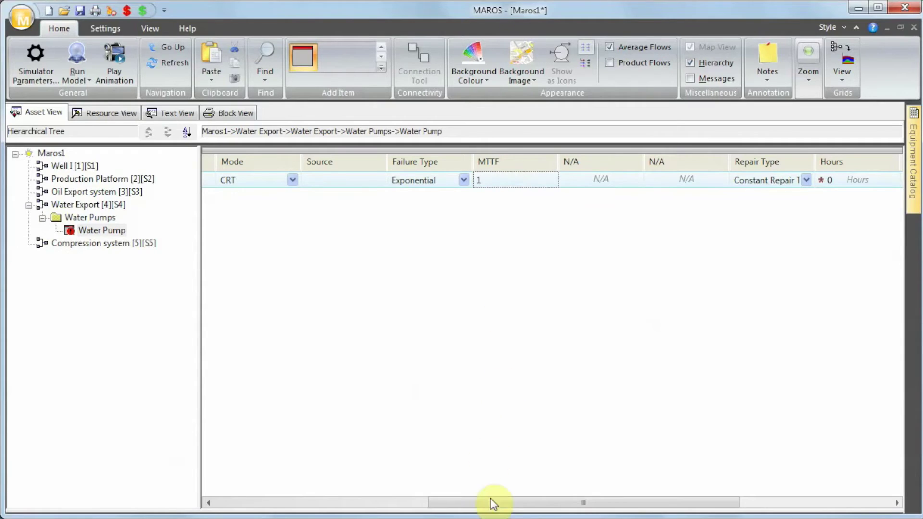
{"action": "left_click_drag", "start_coordinate": [491, 502], "coordinate": [541, 509]}
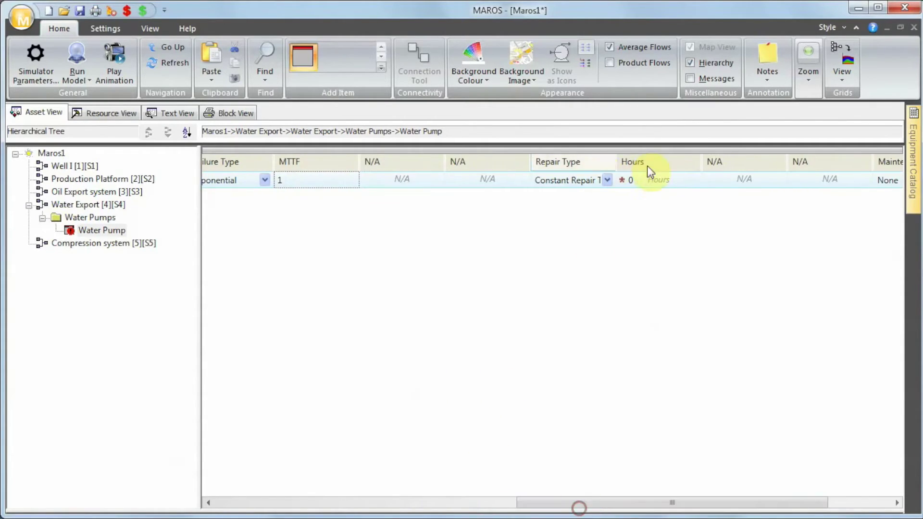
{"action": "left_click", "coordinate": [656, 177]}
{"action": "type", "text": "24"}
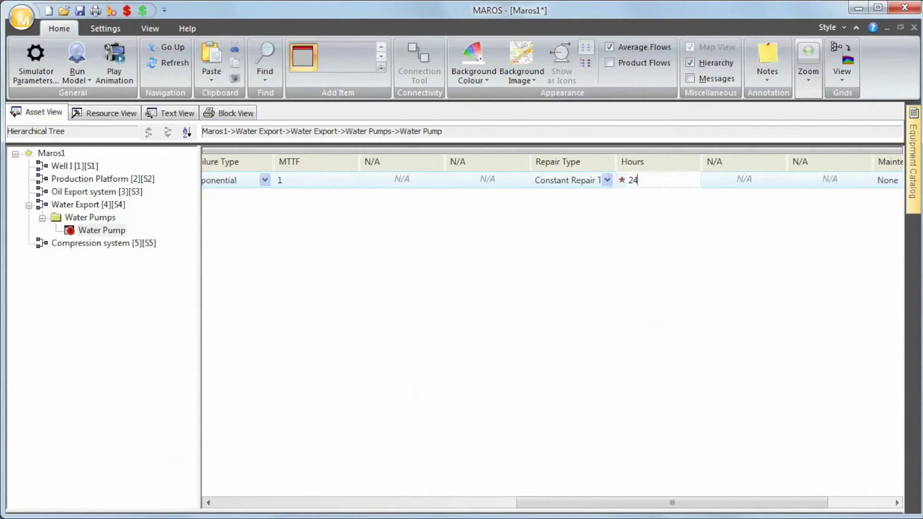
{"action": "key", "text": "Return"}
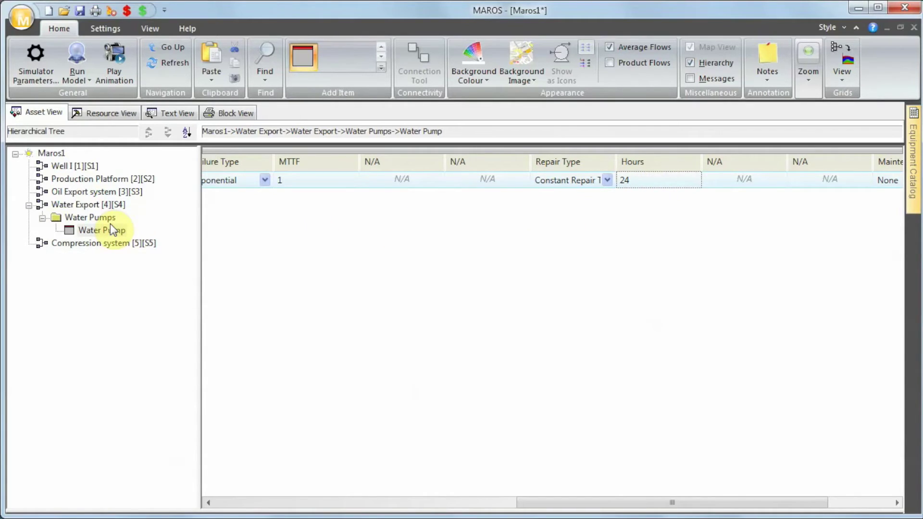
Step: Convert the Water Pump in the Water Pumps group to a 2x50% parallel block
{"action": "left_click", "coordinate": [91, 219]}
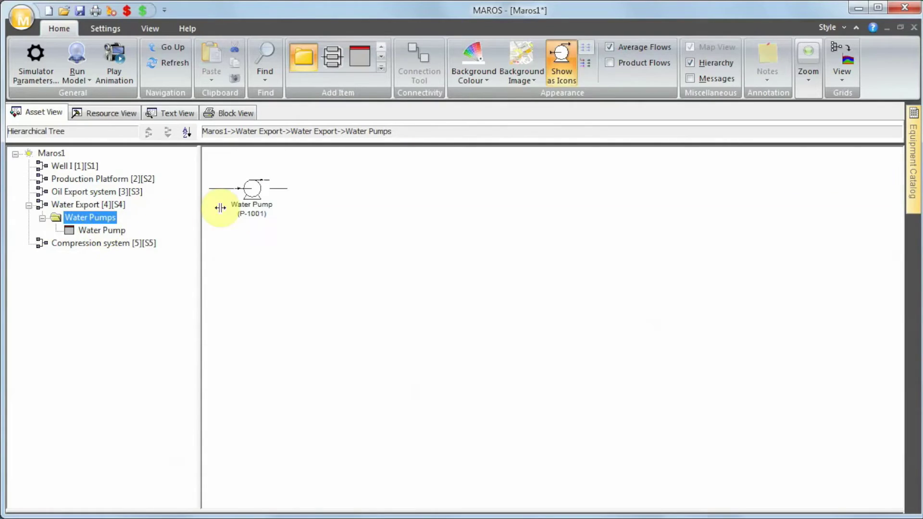
{"action": "left_click", "coordinate": [234, 207]}
{"action": "right_click", "coordinate": [234, 207]}
{"action": "mouse_move", "coordinate": [304, 337]}
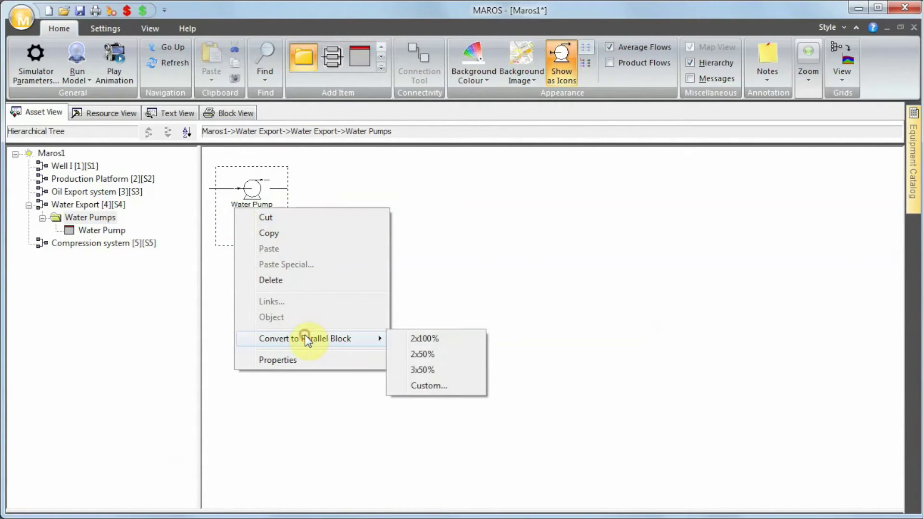
{"action": "left_click", "coordinate": [437, 359]}
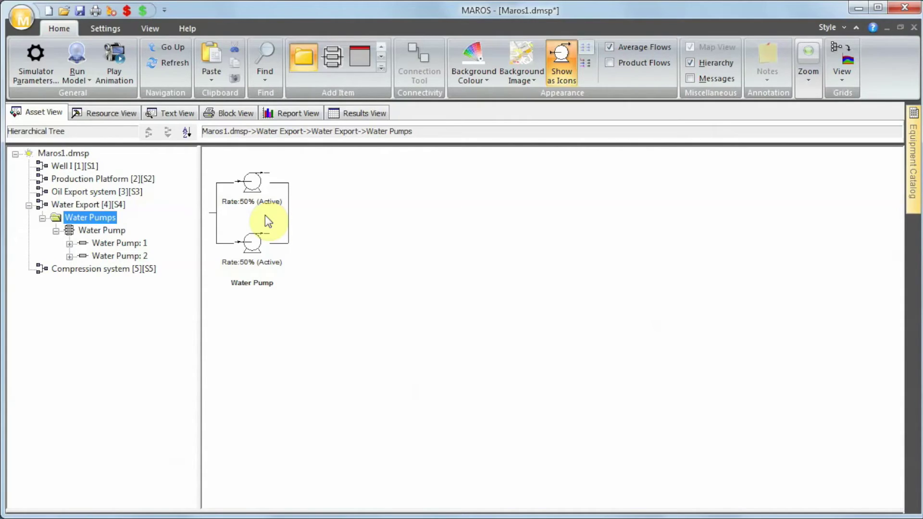
Step: Open the simulator configuration for a model run and enable generation of animation data
{"action": "left_click", "coordinate": [76, 57]}
{"action": "left_click", "coordinate": [494, 293]}
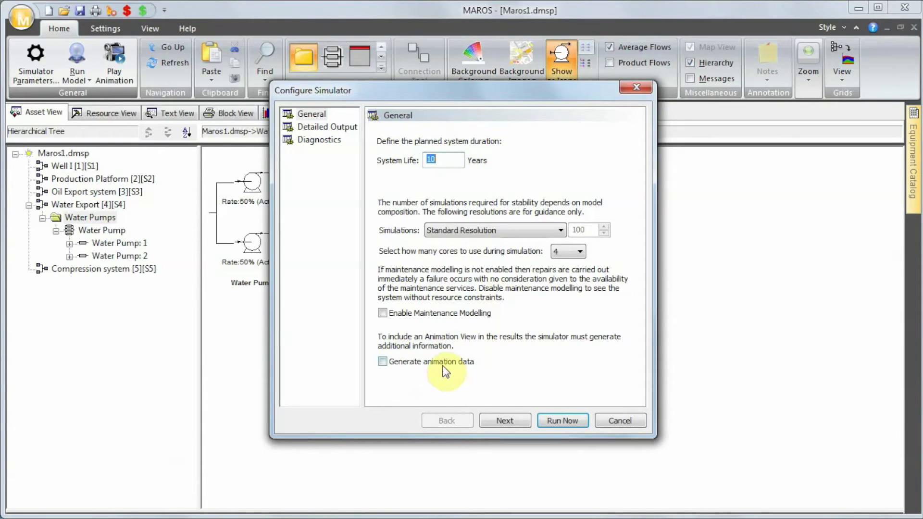
{"action": "left_click", "coordinate": [440, 364]}
{"action": "left_click", "coordinate": [441, 363]}
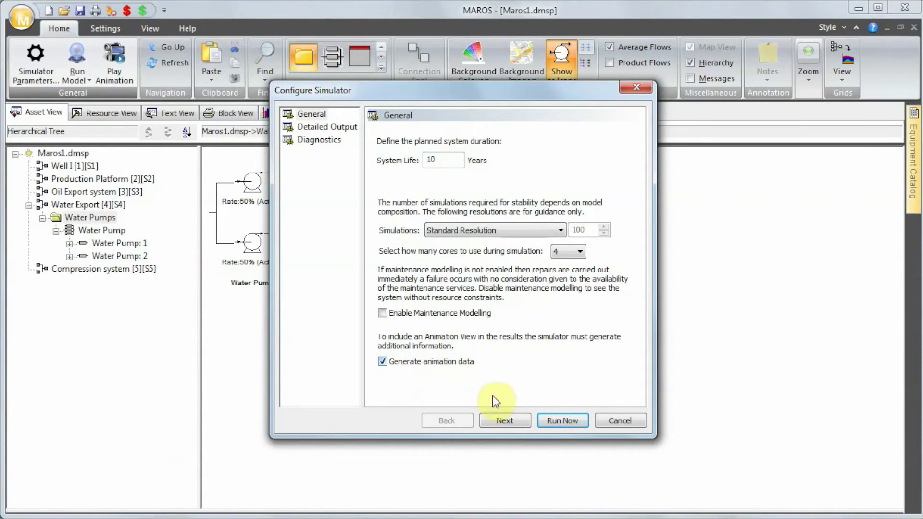
Step: Run the simulation with the configured settings and overwrite the model's previous results files
{"action": "left_click", "coordinate": [555, 421]}
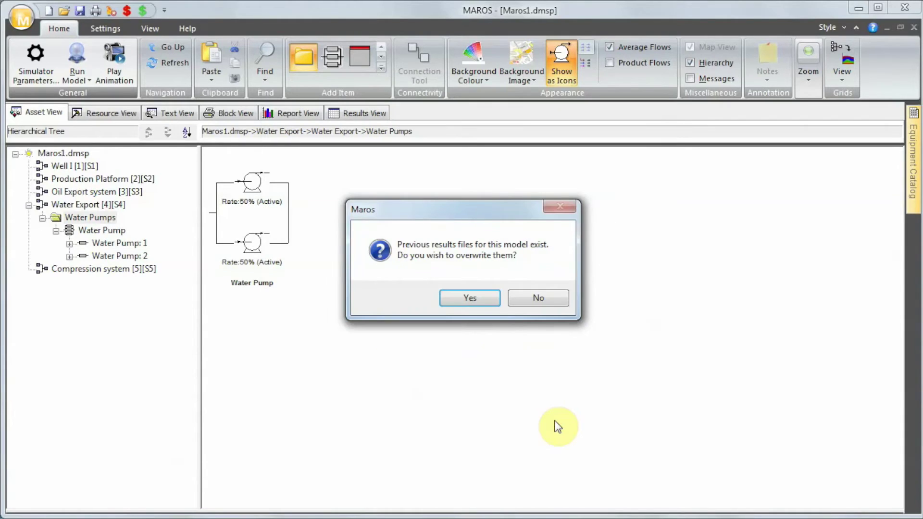
{"action": "left_click", "coordinate": [475, 304]}
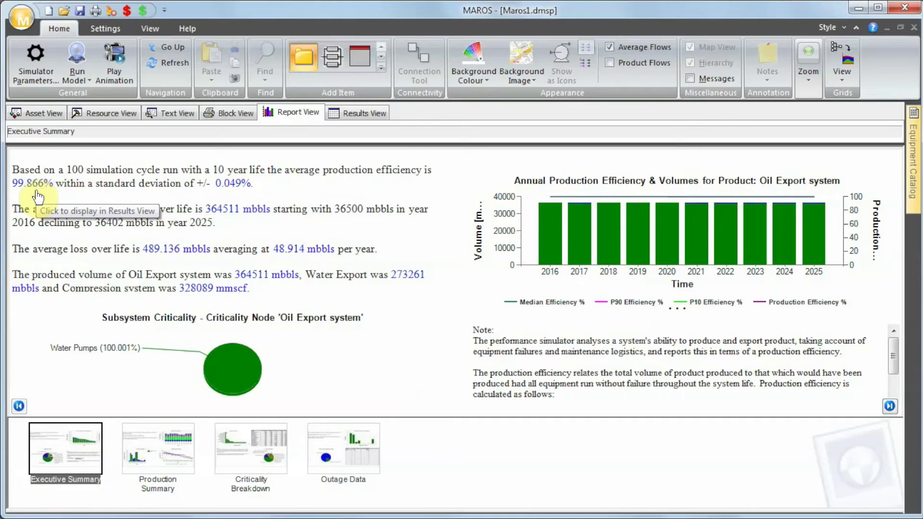
{"action": "mouse_move", "coordinate": [475, 297]}
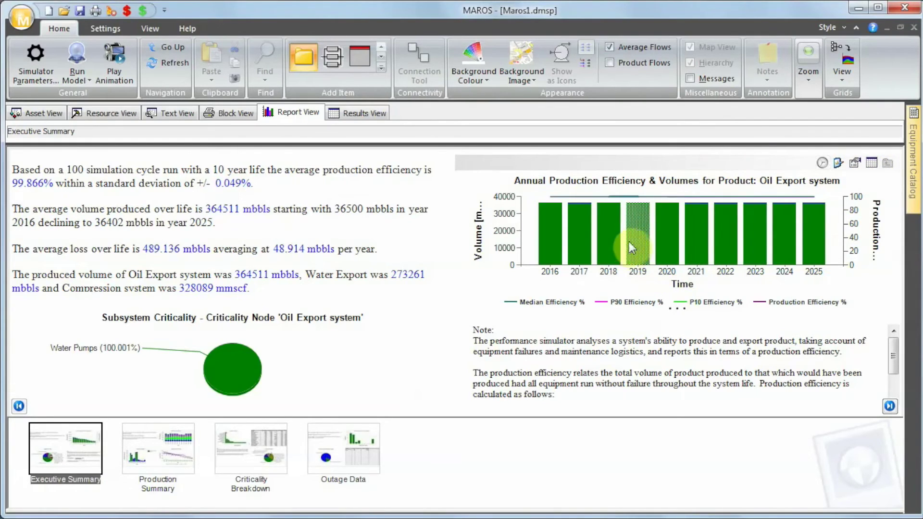
Step: Show the annual production efficiency and volumes chart for Oil Export system as a data table and select the 2017 row
{"action": "left_click", "coordinate": [878, 161]}
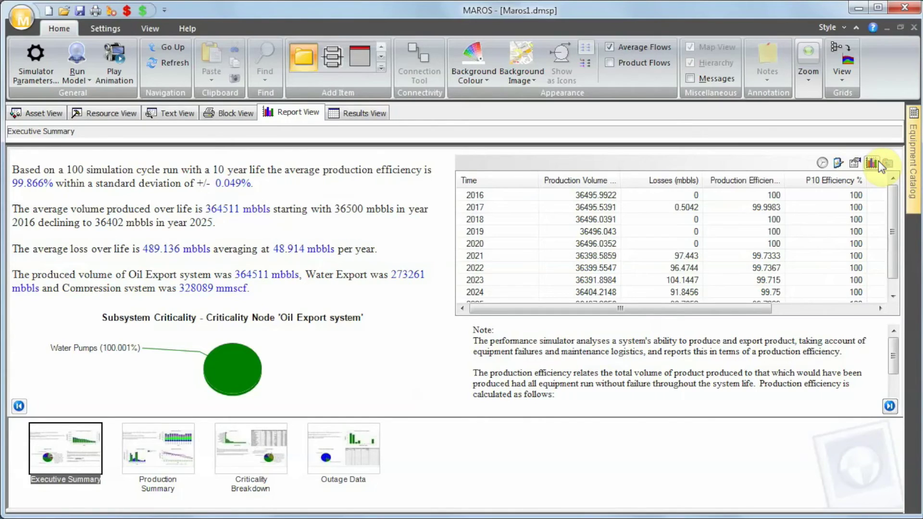
{"action": "left_click", "coordinate": [892, 215]}
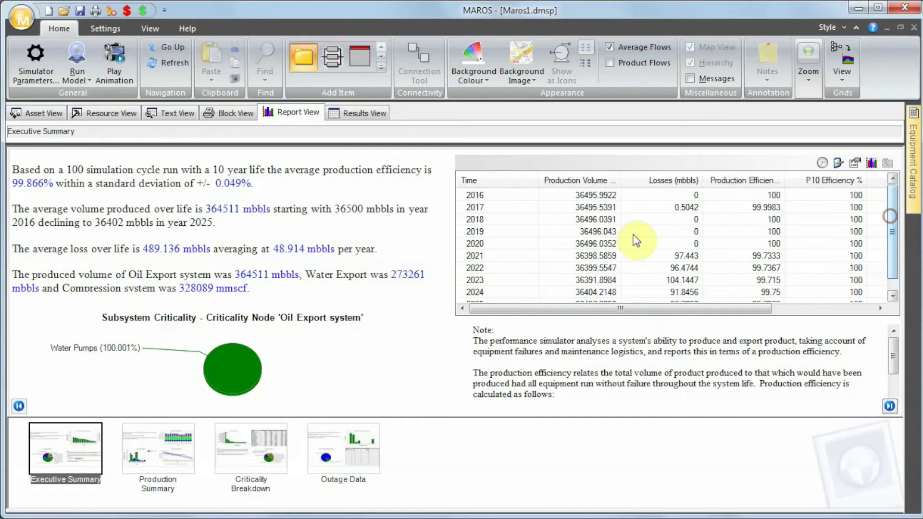
{"action": "left_click", "coordinate": [624, 243]}
{"action": "left_click_drag", "start_coordinate": [625, 245], "coordinate": [617, 209]}
{"action": "left_click", "coordinate": [682, 210]}
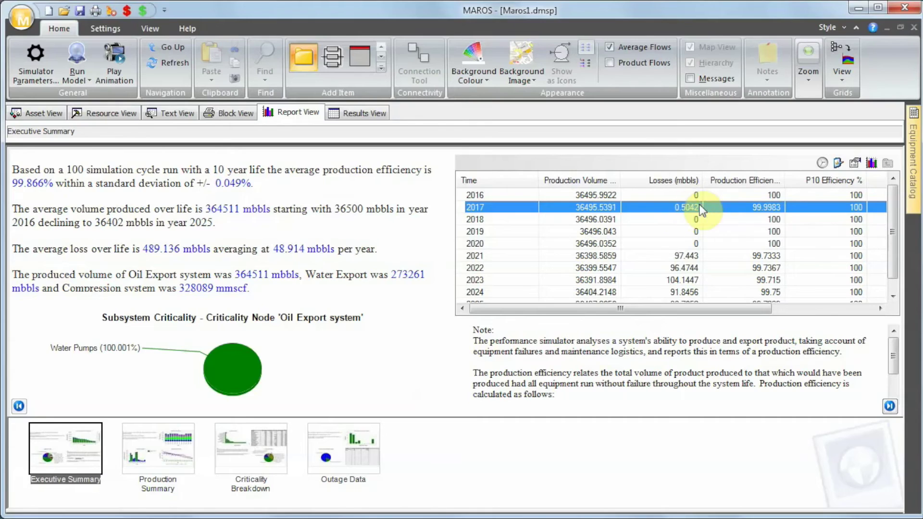
Step: Compare the yearly oil losses and production efficiency in the table from 2016 through 2025
{"action": "left_click", "coordinate": [676, 197]}
{"action": "left_click", "coordinate": [675, 210]}
{"action": "left_click", "coordinate": [675, 220]}
{"action": "left_click", "coordinate": [674, 231]}
{"action": "left_click", "coordinate": [671, 244]}
{"action": "left_click", "coordinate": [672, 230]}
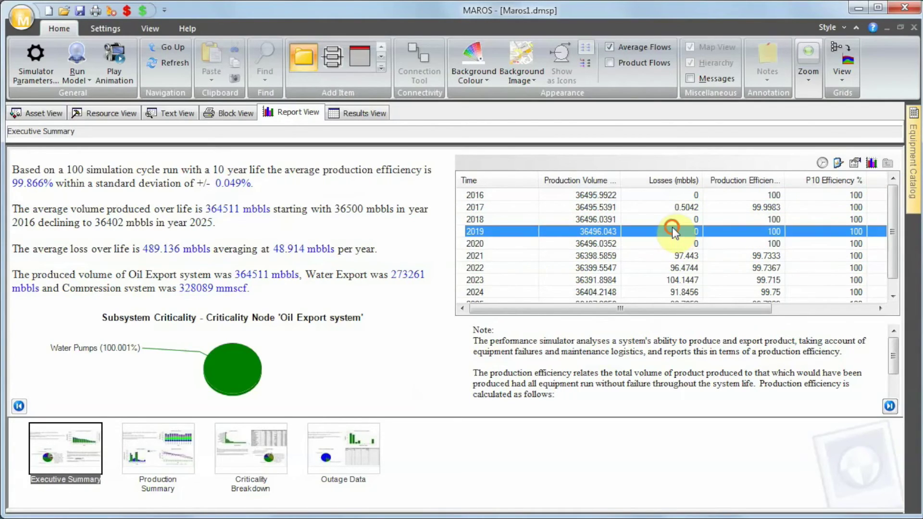
{"action": "left_click", "coordinate": [672, 196]}
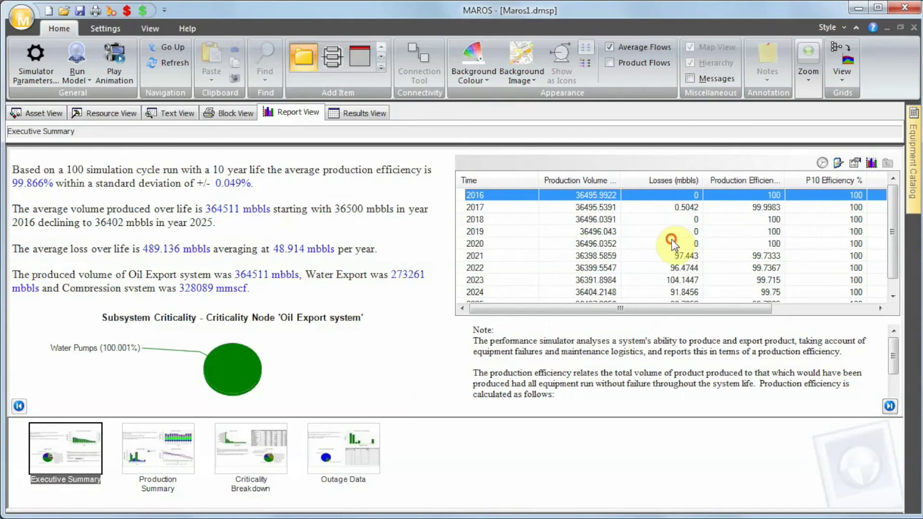
{"action": "scroll", "coordinate": [889, 229], "scroll_direction": "down", "scroll_amount": 1}
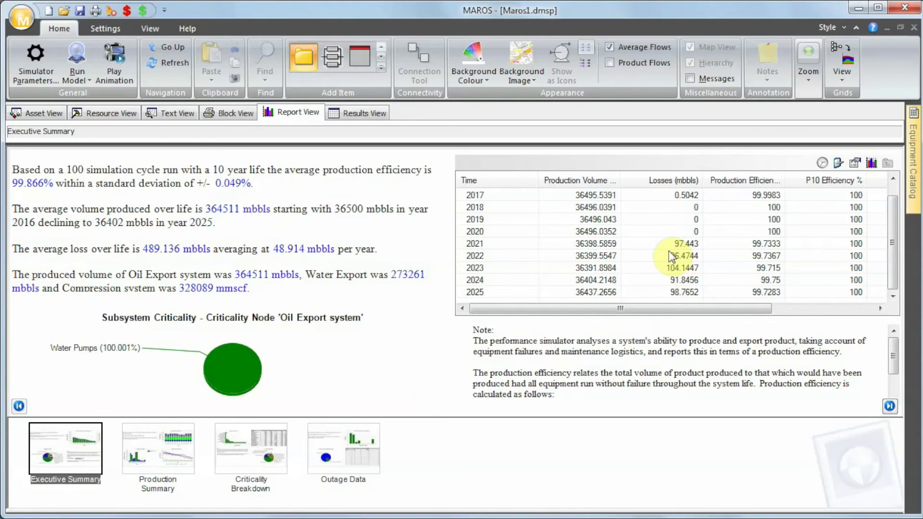
Step: Open the animation playback for the top-level Maros1.dmsp network and place its control window below the flow diagram
{"action": "left_click", "coordinate": [43, 113]}
{"action": "left_click", "coordinate": [68, 154]}
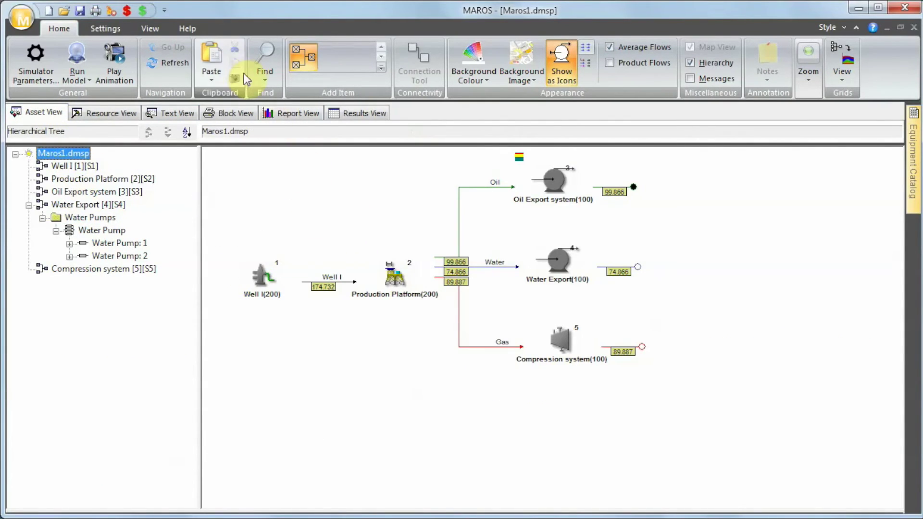
{"action": "left_click", "coordinate": [125, 66]}
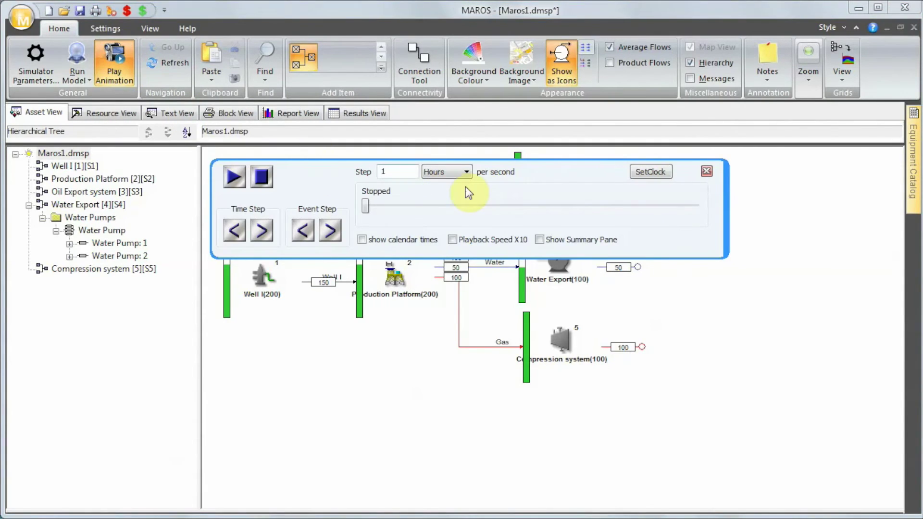
{"action": "left_click_drag", "start_coordinate": [588, 204], "coordinate": [606, 417]}
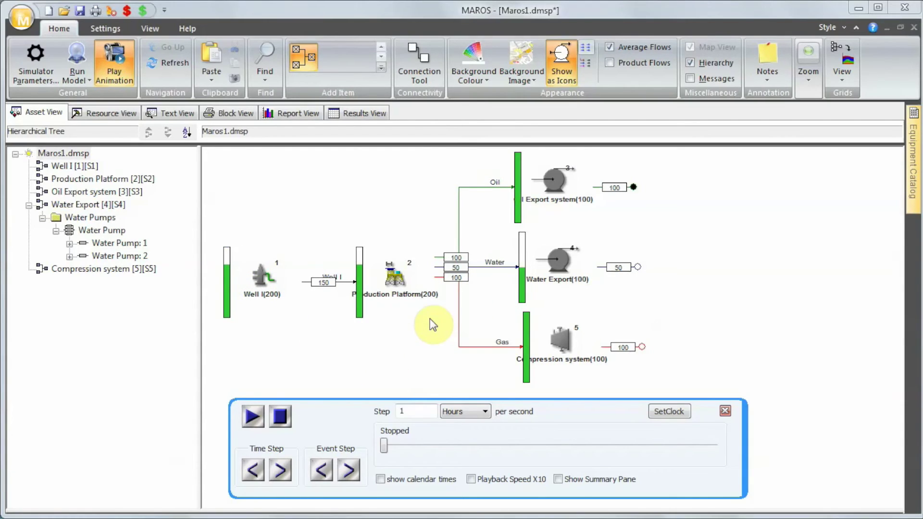
Step: Enable calendar times in the animation and advance it event by event to 31/12/2017 23:59:00
{"action": "left_click", "coordinate": [349, 472]}
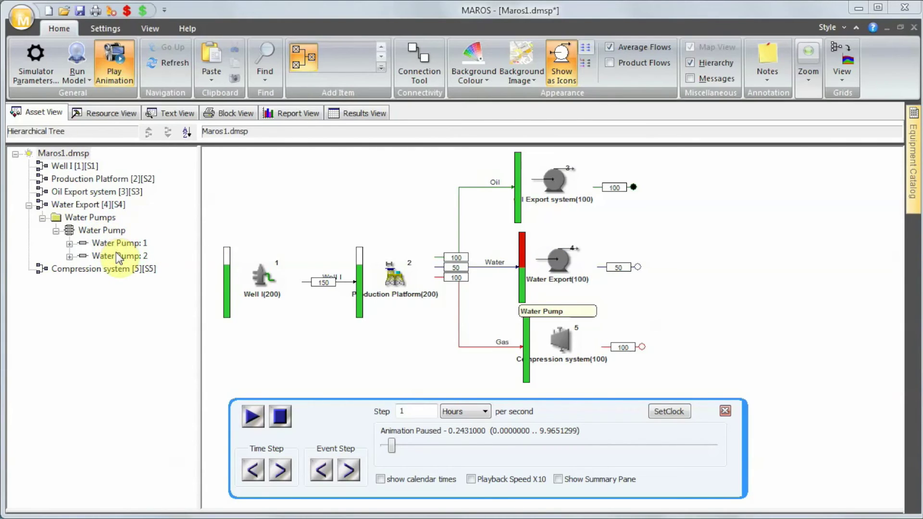
{"action": "left_click", "coordinate": [396, 480]}
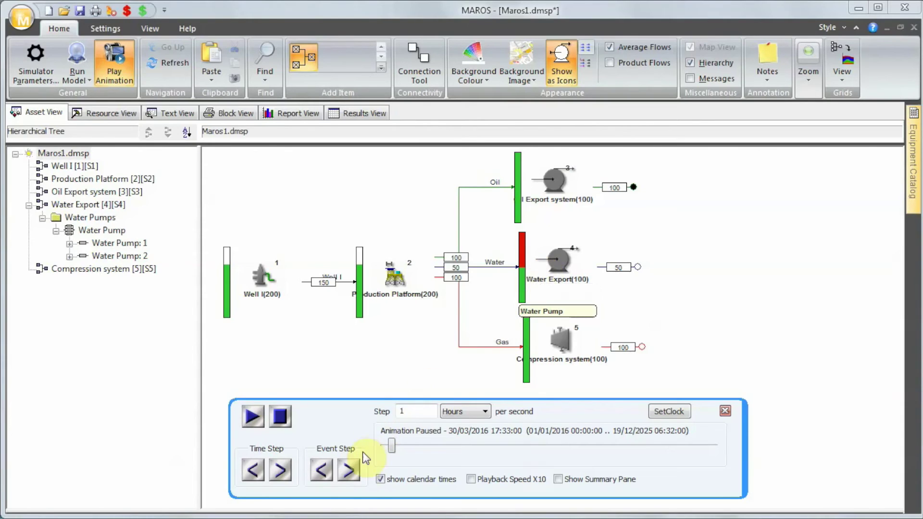
{"action": "left_click", "coordinate": [351, 469]}
{"action": "left_click", "coordinate": [353, 467]}
{"action": "left_click", "coordinate": [354, 467]}
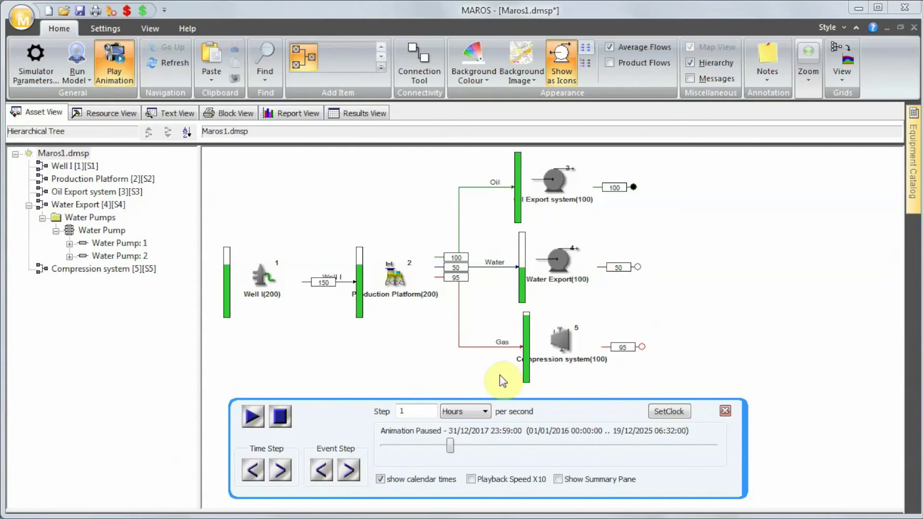
{"action": "left_click", "coordinate": [349, 470]}
{"action": "left_click", "coordinate": [330, 470]}
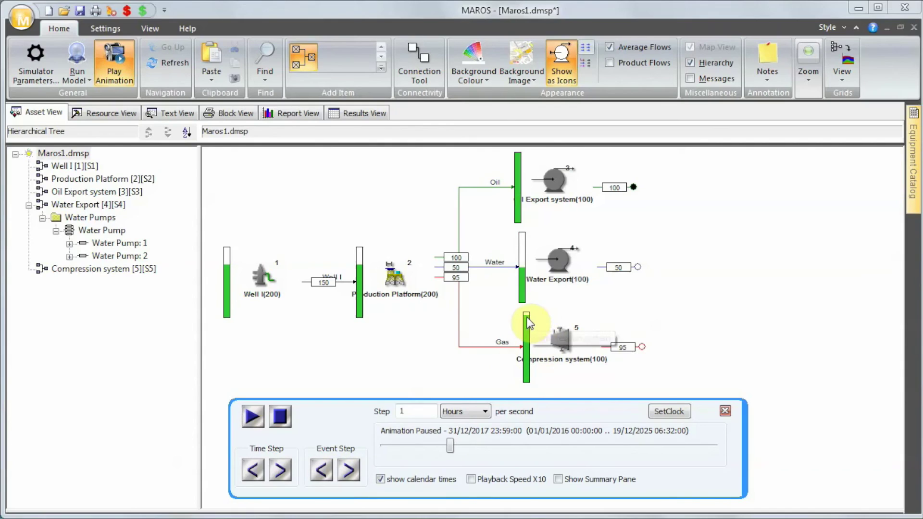
Step: Advance the animation event by event through the 2018 Water Pump failure to 31/12/2019 23:59:00
{"action": "left_click", "coordinate": [350, 471]}
{"action": "left_click", "coordinate": [350, 473]}
{"action": "left_click", "coordinate": [351, 470]}
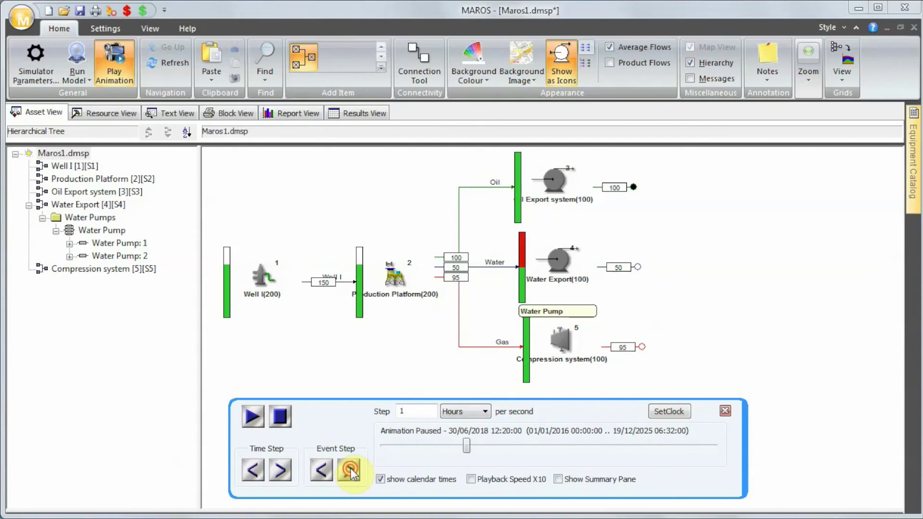
{"action": "left_click", "coordinate": [350, 470]}
{"action": "left_click", "coordinate": [350, 468]}
{"action": "left_click", "coordinate": [350, 469]}
{"action": "left_click", "coordinate": [350, 468]}
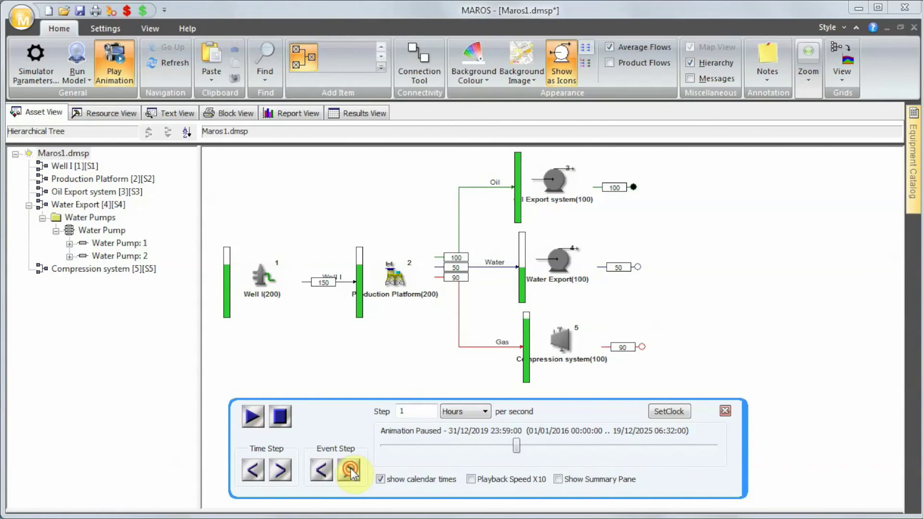
Step: Advance the animation by events past 31/12/2020 23:59:00 to the Water Pump failure on 02/01/2023 20:14:00, checking its effect on flows
{"action": "left_click", "coordinate": [350, 468]}
{"action": "left_click", "coordinate": [351, 468]}
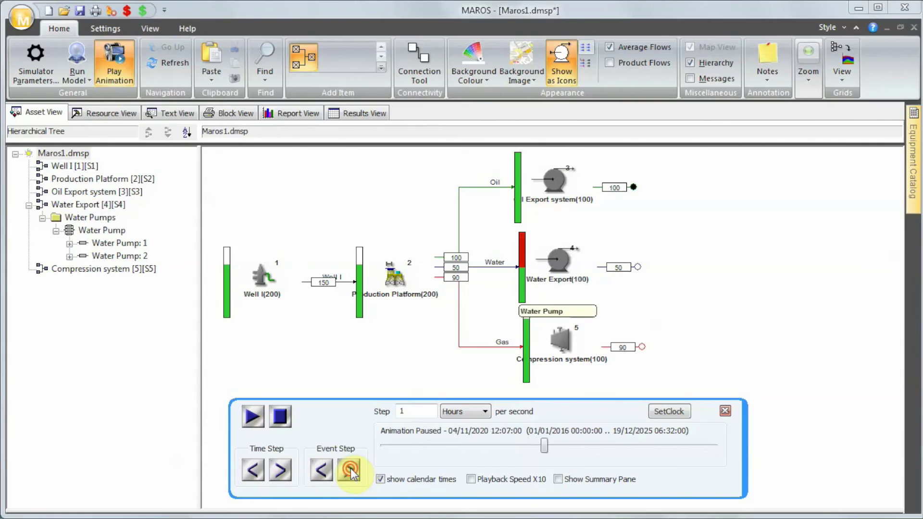
{"action": "left_click", "coordinate": [351, 469]}
{"action": "left_click", "coordinate": [351, 468]}
{"action": "left_click", "coordinate": [321, 468]}
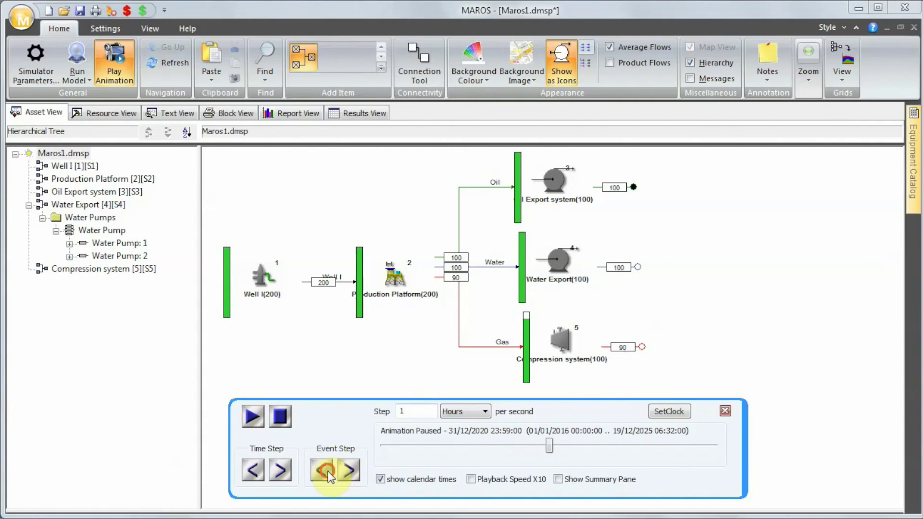
{"action": "left_click", "coordinate": [357, 472]}
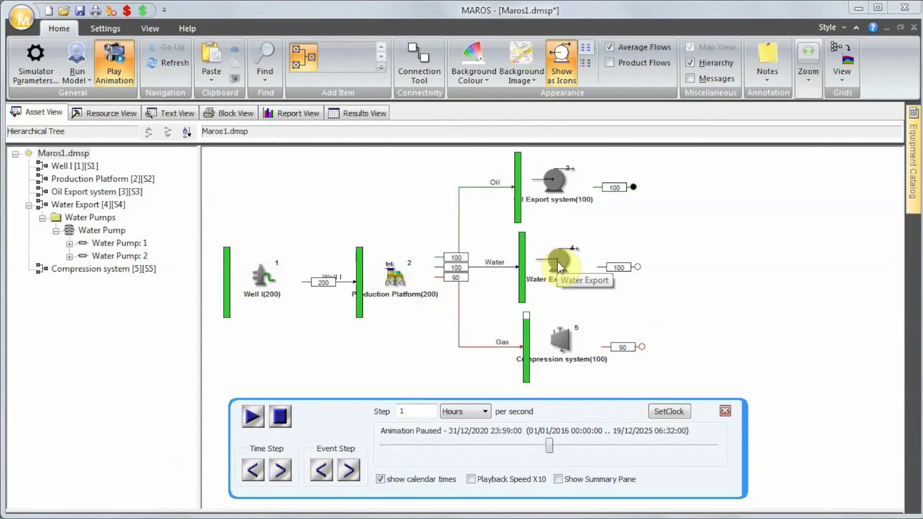
{"action": "left_click", "coordinate": [355, 468]}
{"action": "left_click", "coordinate": [354, 468]}
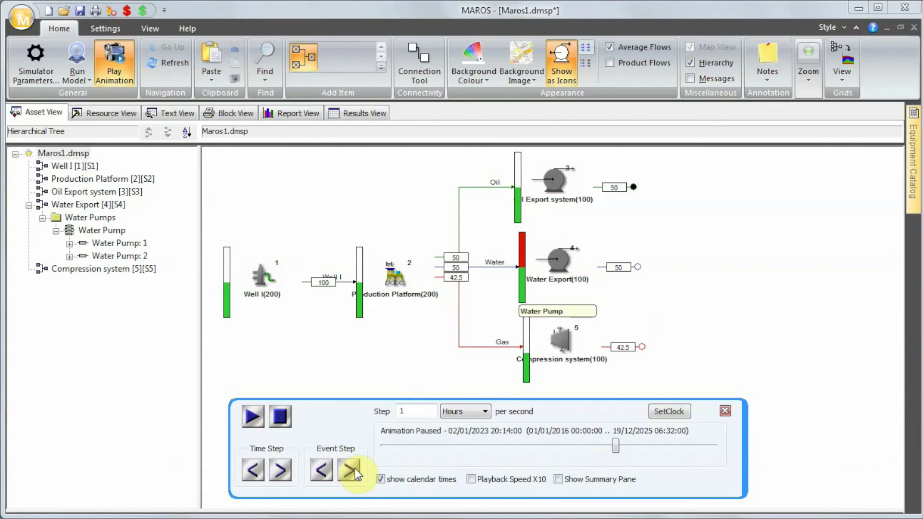